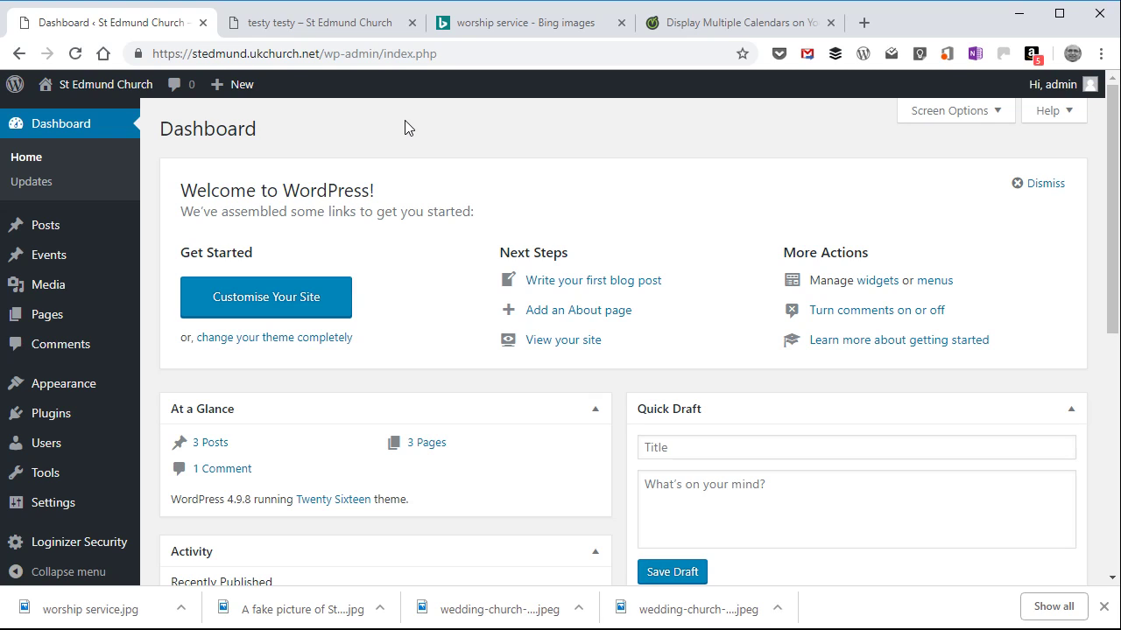
Create a new page in the site and title it "Home"
{"action": "mouse_move", "coordinate": [228, 85]}
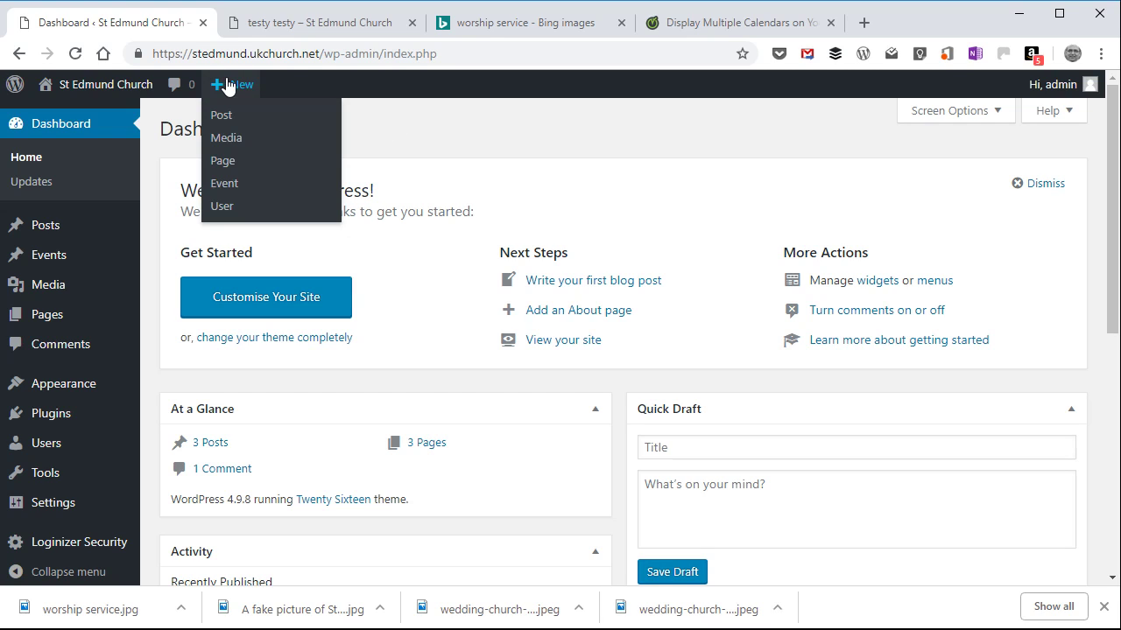
{"action": "left_click", "coordinate": [234, 163]}
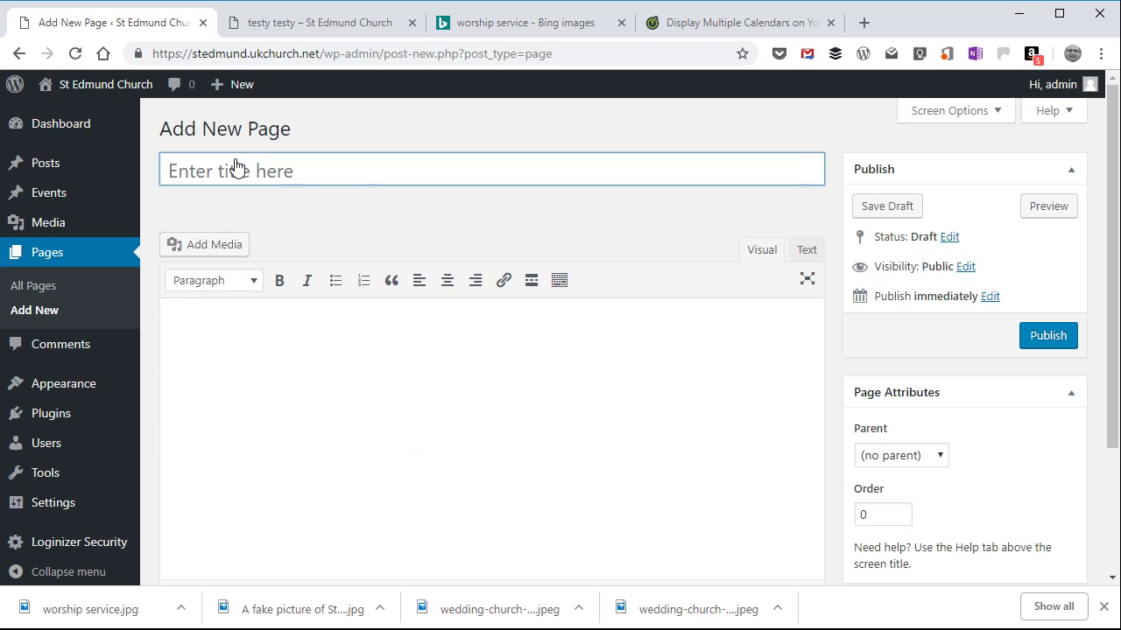
{"action": "type", "text": "Home"}
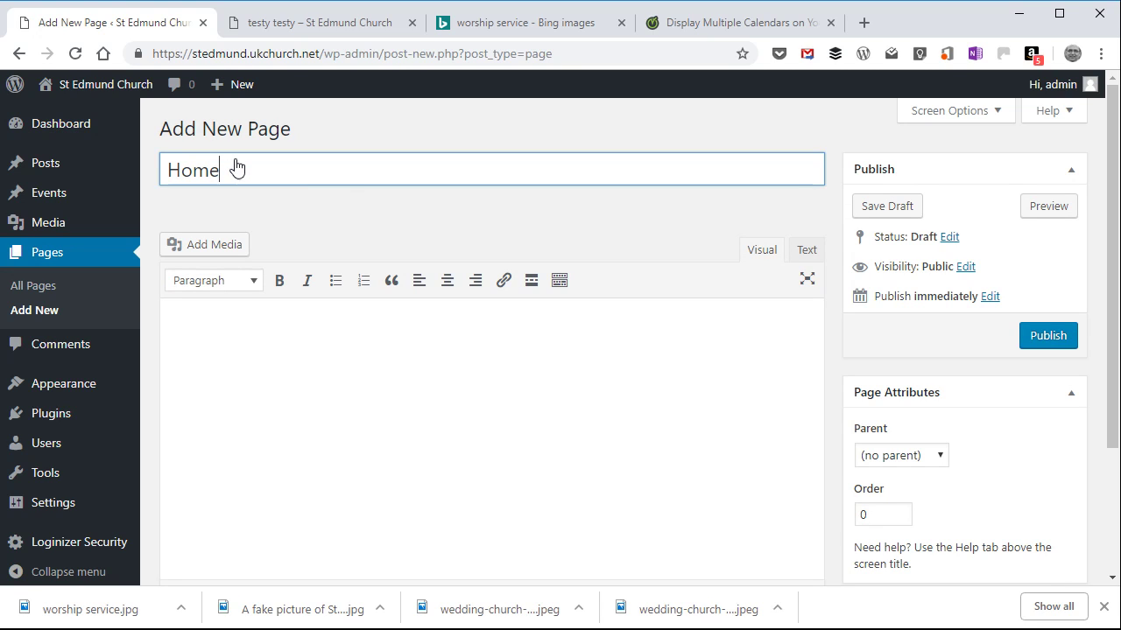
{"action": "key", "text": "Tab"}
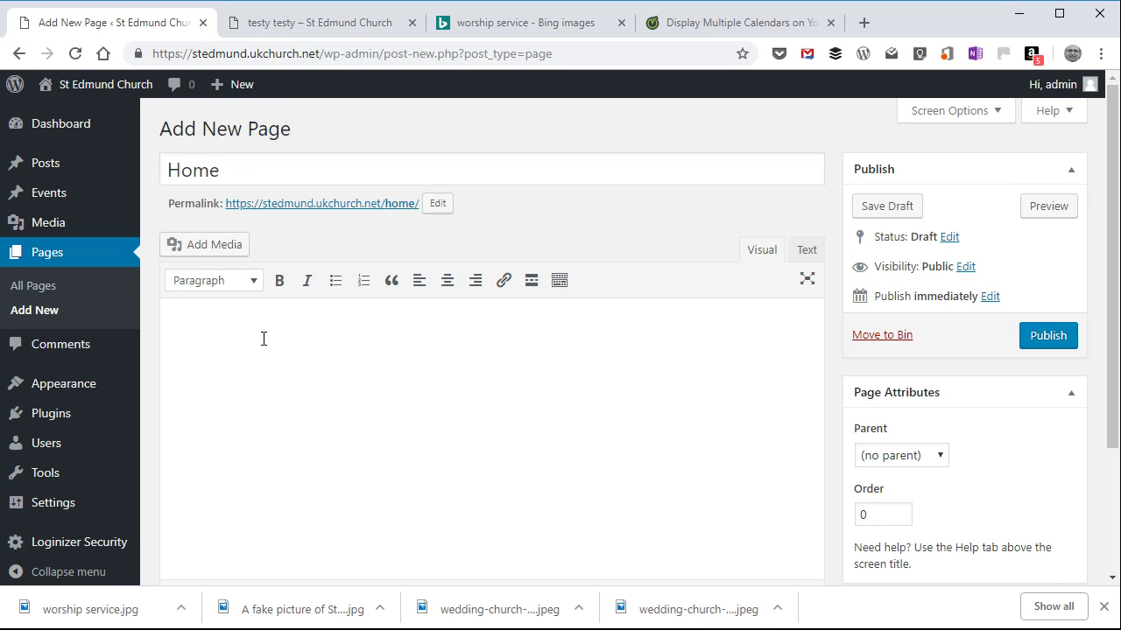
Write "Welcome to St Edmund's Church. Please bear with us, because this website is a work in progress. Be careful, the information isn't yet complete or accurate!"
{"action": "type", "text": "Welcome to St Edmund's Church"}
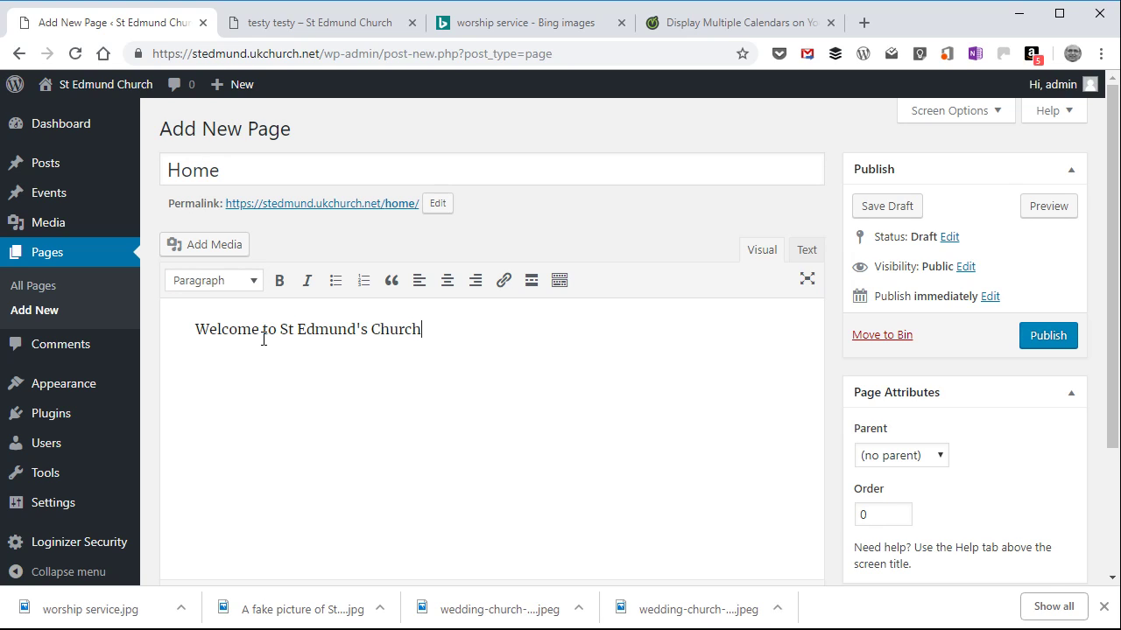
{"action": "type", "text": ". Please bear with"}
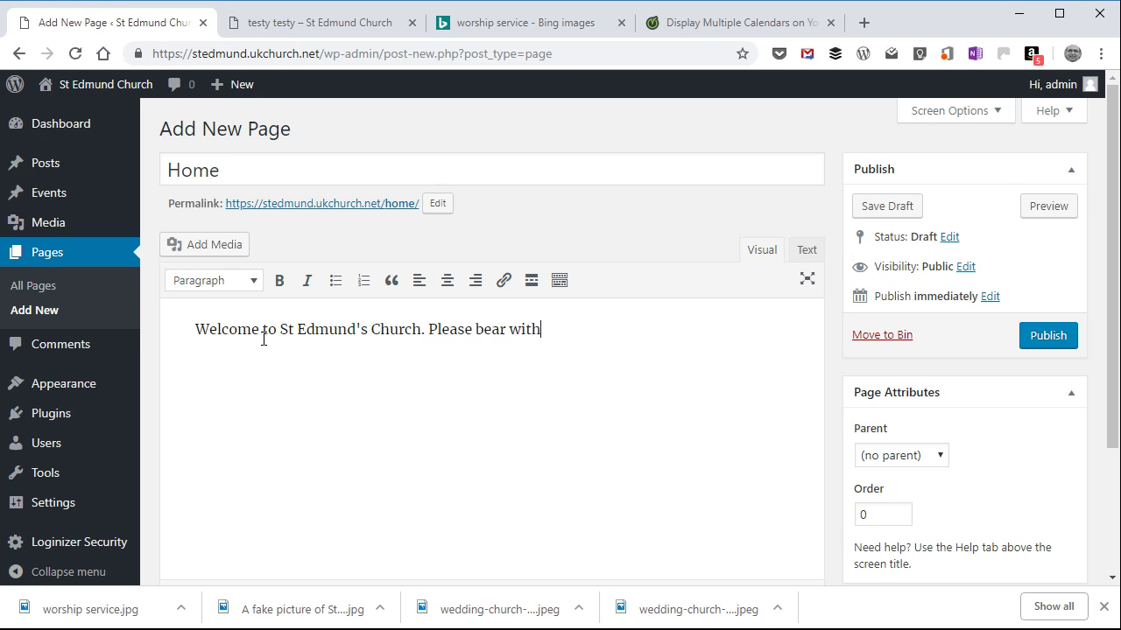
{"action": "type", "text": " us,"}
{"action": "key", "text": "BackSpace"}
{"action": "key", "text": "BackSpace"}
{"action": "key", "text": "BackSpace"}
{"action": "type", "text": "us,m"}
{"action": "key", "text": "BackSpace"}
{"action": "type", "text": "because thi"}
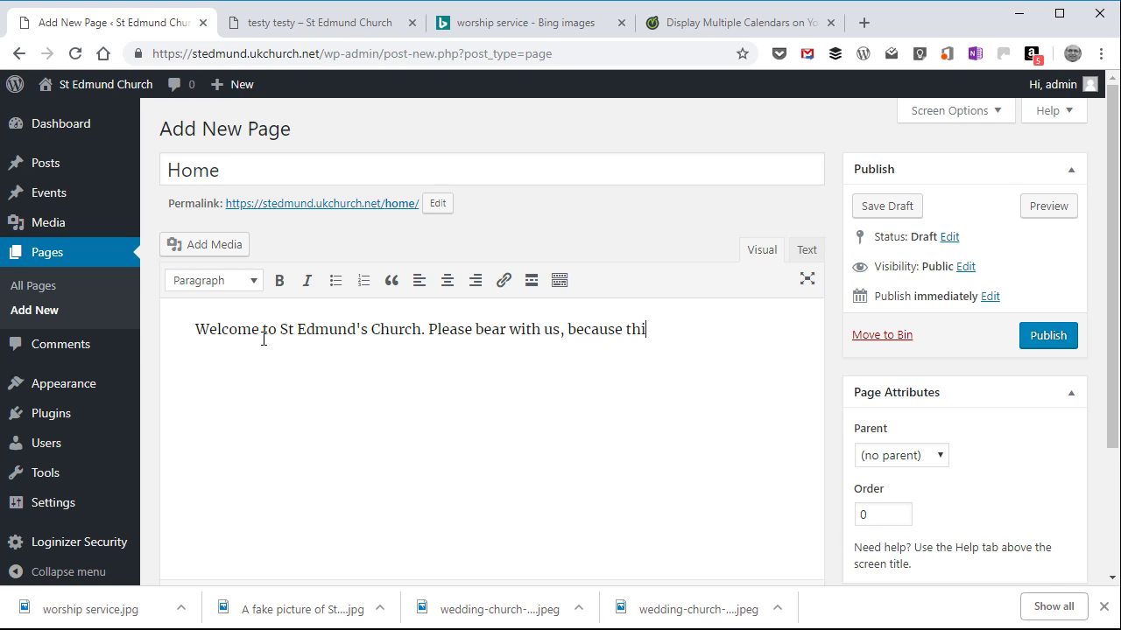
{"action": "type", "text": "s website is a work in p"}
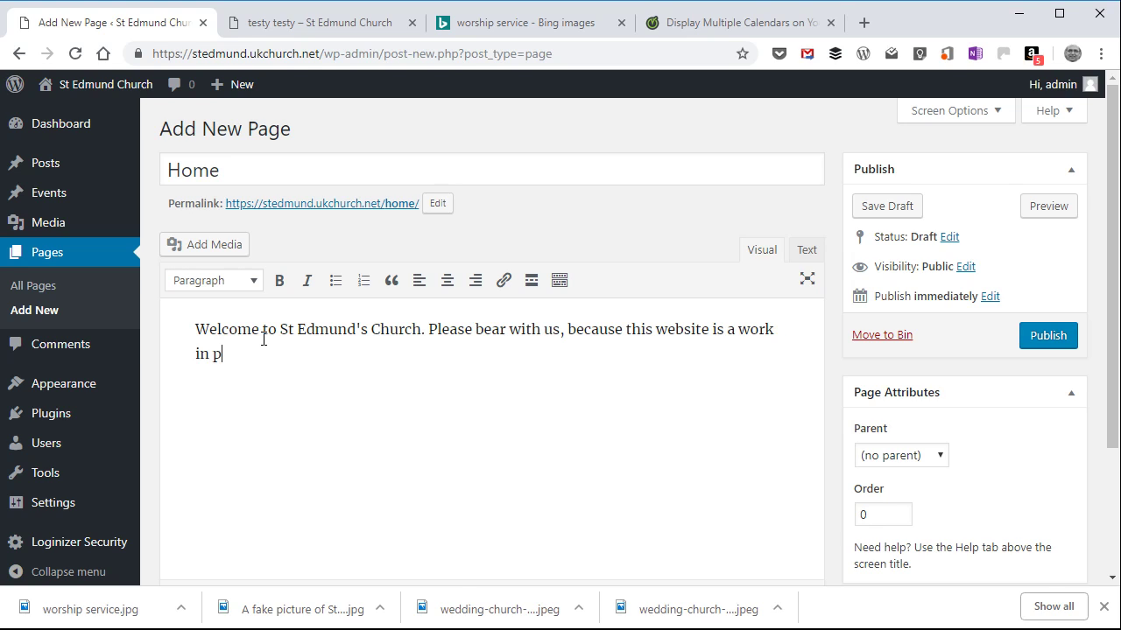
{"action": "type", "text": "rogress. Be careful, the i"}
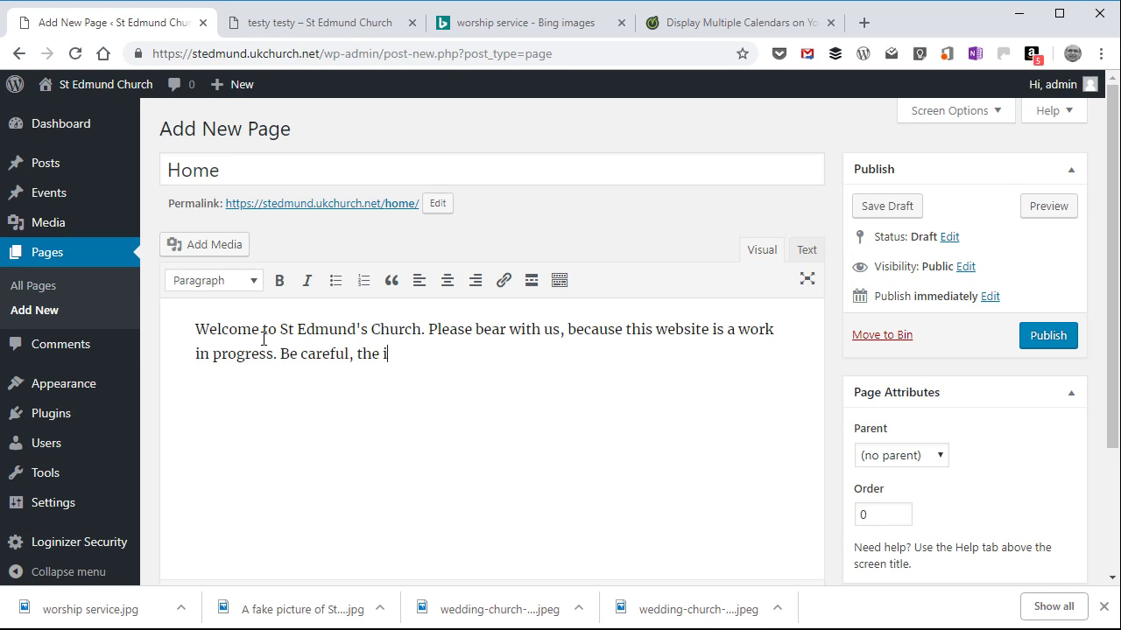
{"action": "type", "text": "nformation isn't yet complete"}
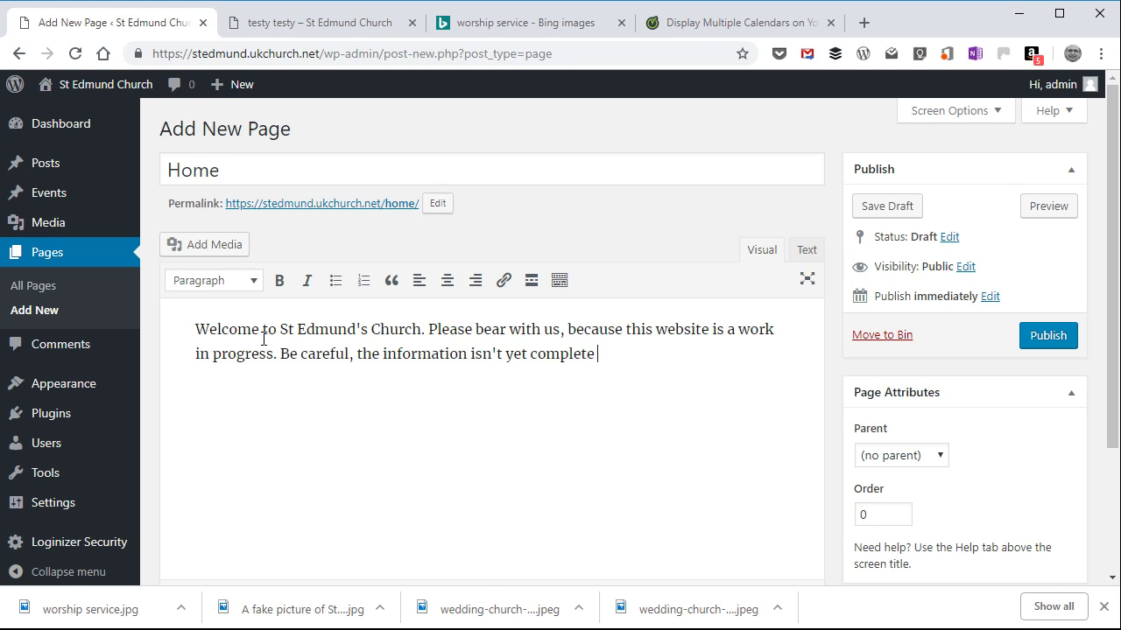
{"action": "type", "text": " or accurate!"}
Copy the weekly view shortcode [ai1ec view="weekly"] from the Time.ly shortcode documentation page
{"action": "left_click", "coordinate": [741, 21]}
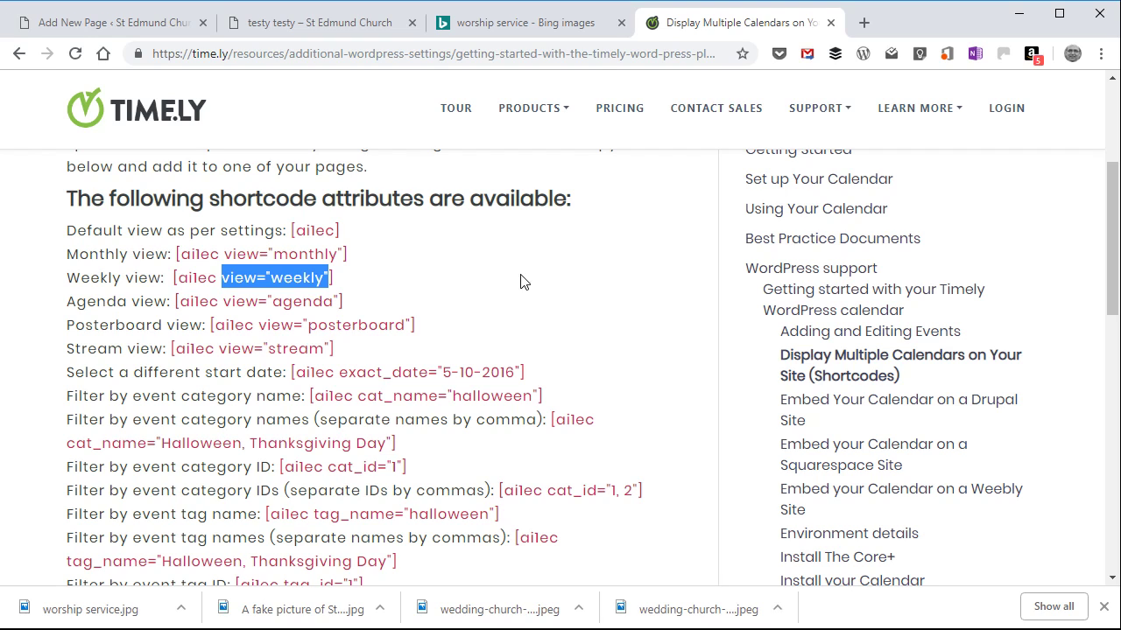
{"action": "left_click", "coordinate": [100, 235]}
{"action": "left_click_drag", "start_coordinate": [80, 234], "coordinate": [356, 238]}
{"action": "left_click", "coordinate": [96, 234]}
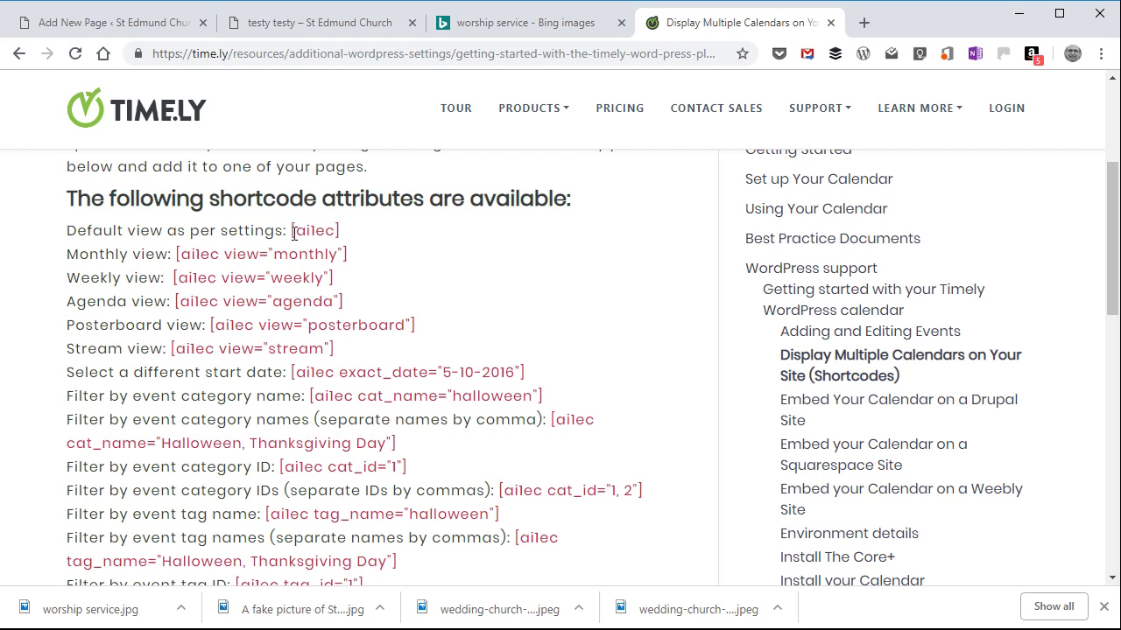
{"action": "left_click_drag", "start_coordinate": [174, 254], "coordinate": [355, 263]}
{"action": "left_click", "coordinate": [209, 255]}
{"action": "left_click_drag", "start_coordinate": [334, 277], "coordinate": [173, 280]}
{"action": "key", "text": "ctrl+c"}
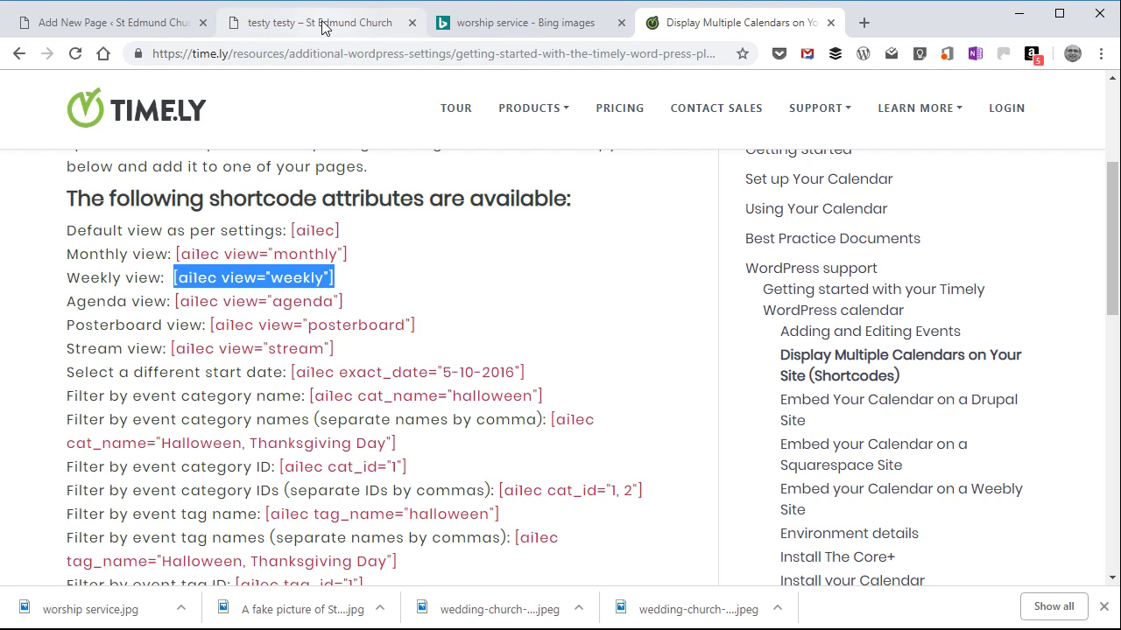
Close the "testy testy" page and paste [ai1ec view="weekly"] below the welcome text of the new Home page
{"action": "left_click", "coordinate": [411, 22]}
{"action": "left_click", "coordinate": [170, 25]}
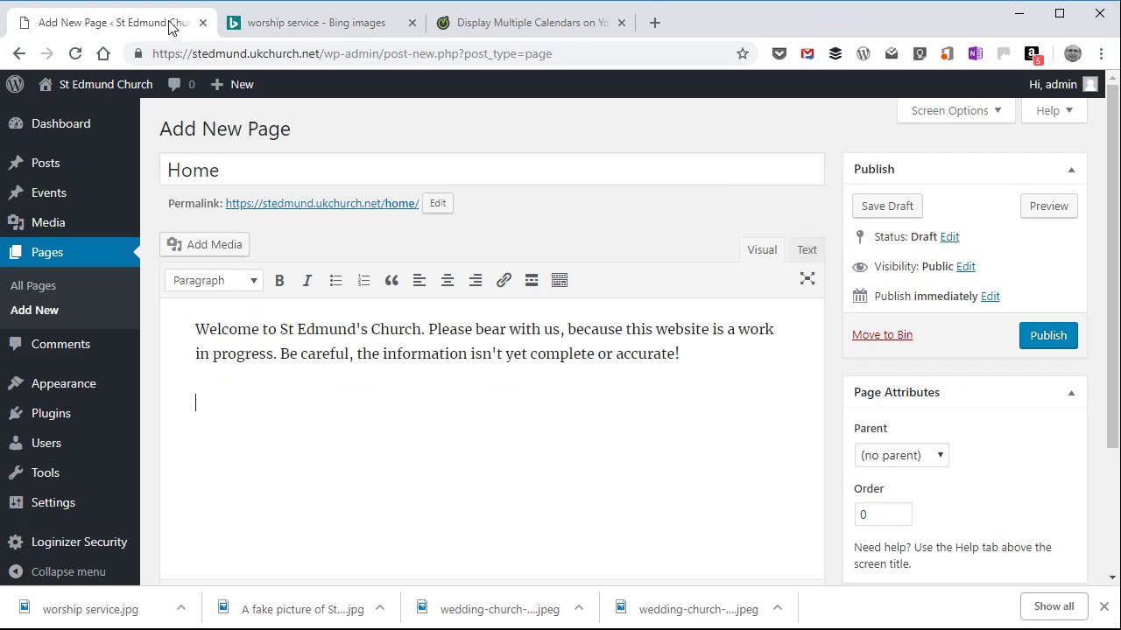
{"action": "left_click", "coordinate": [360, 380]}
{"action": "key", "text": "ctrl+v"}
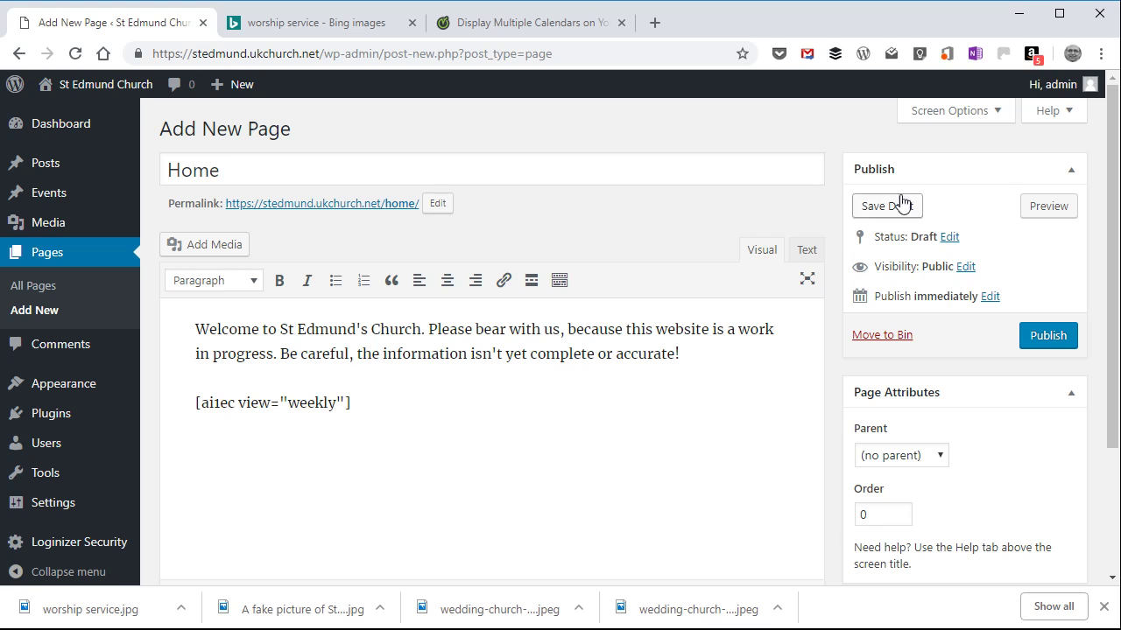
Preview the Home page and examine how the weekly calendar displays beneath the welcome text
{"action": "left_click", "coordinate": [1042, 203]}
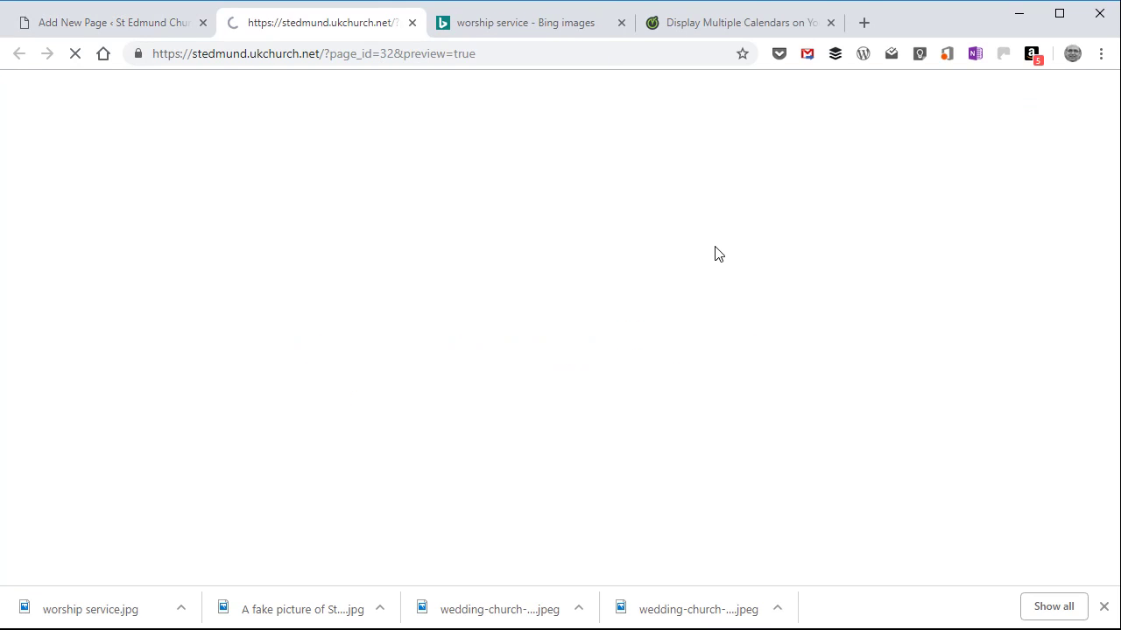
{"action": "scroll", "coordinate": [711, 254], "scroll_direction": "down", "scroll_amount": 4}
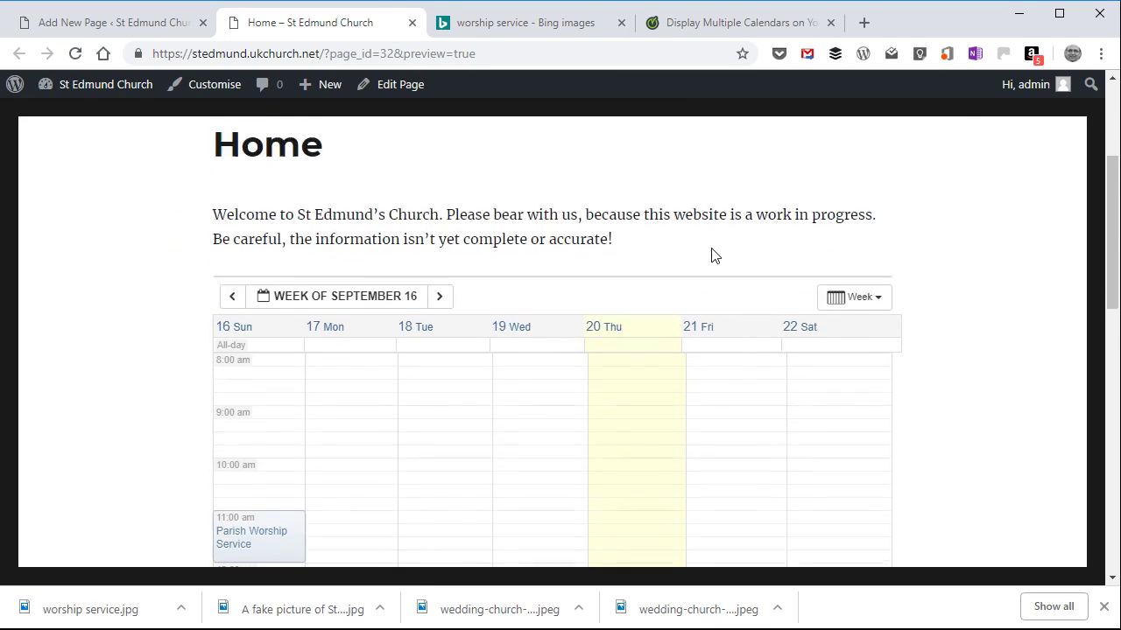
{"action": "scroll", "coordinate": [711, 255], "scroll_direction": "down", "scroll_amount": 5}
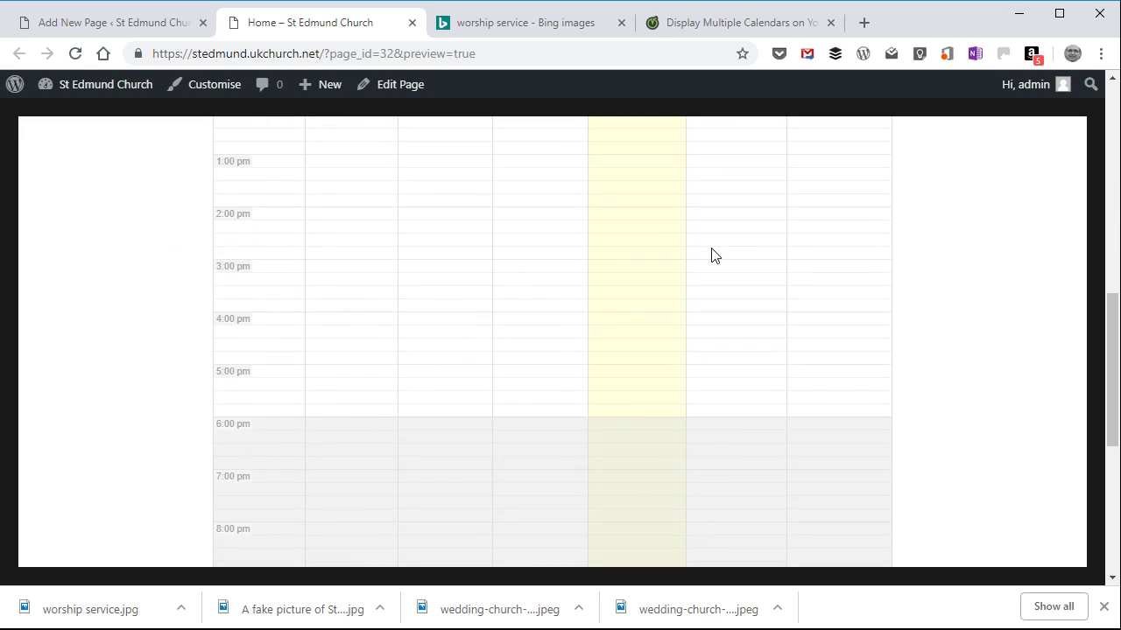
{"action": "scroll", "coordinate": [711, 255], "scroll_direction": "up", "scroll_amount": 5}
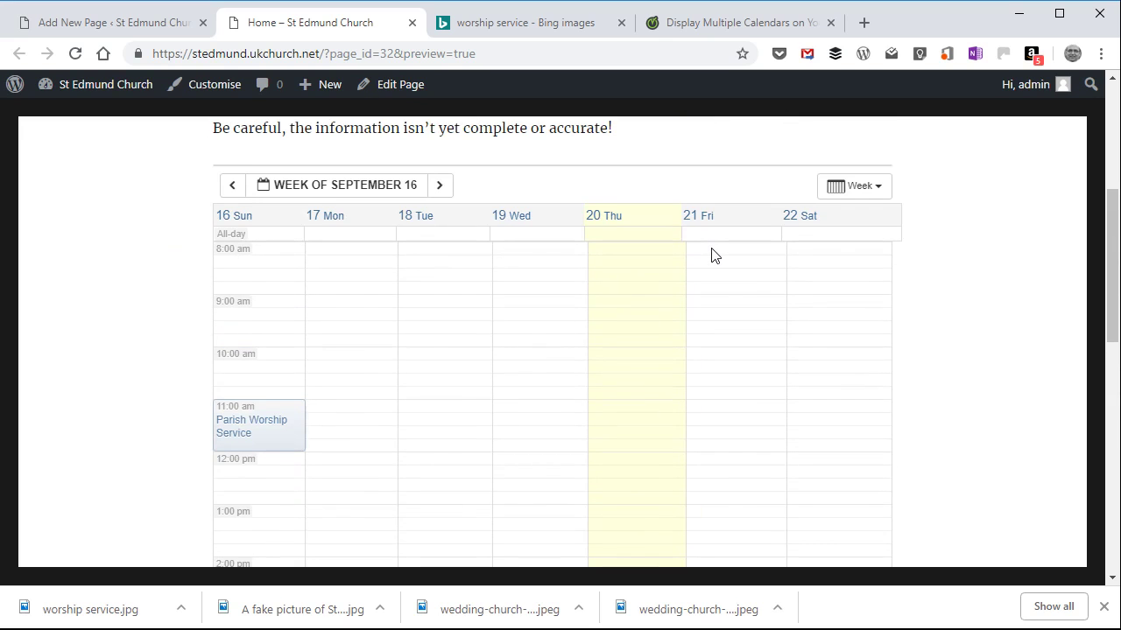
{"action": "scroll", "coordinate": [711, 255], "scroll_direction": "up", "scroll_amount": 3}
{"action": "scroll", "coordinate": [711, 255], "scroll_direction": "down", "scroll_amount": 1}
{"action": "scroll", "coordinate": [711, 255], "scroll_direction": "up", "scroll_amount": 2}
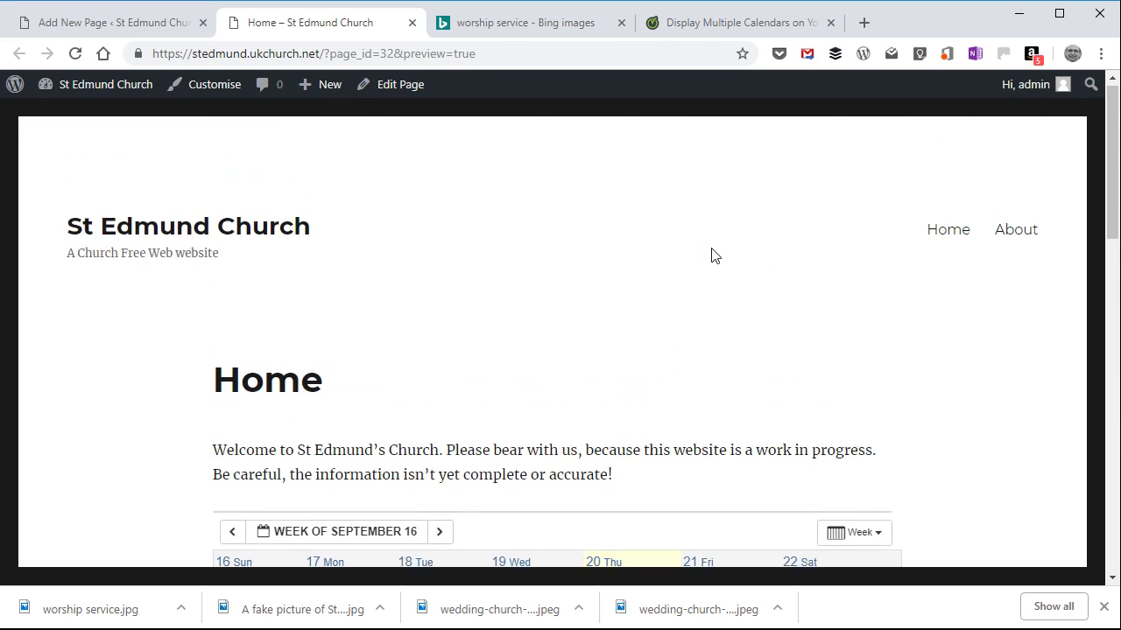
Change the view value in the Home page's calendar shortcode to "monthly"
{"action": "left_click", "coordinate": [158, 23]}
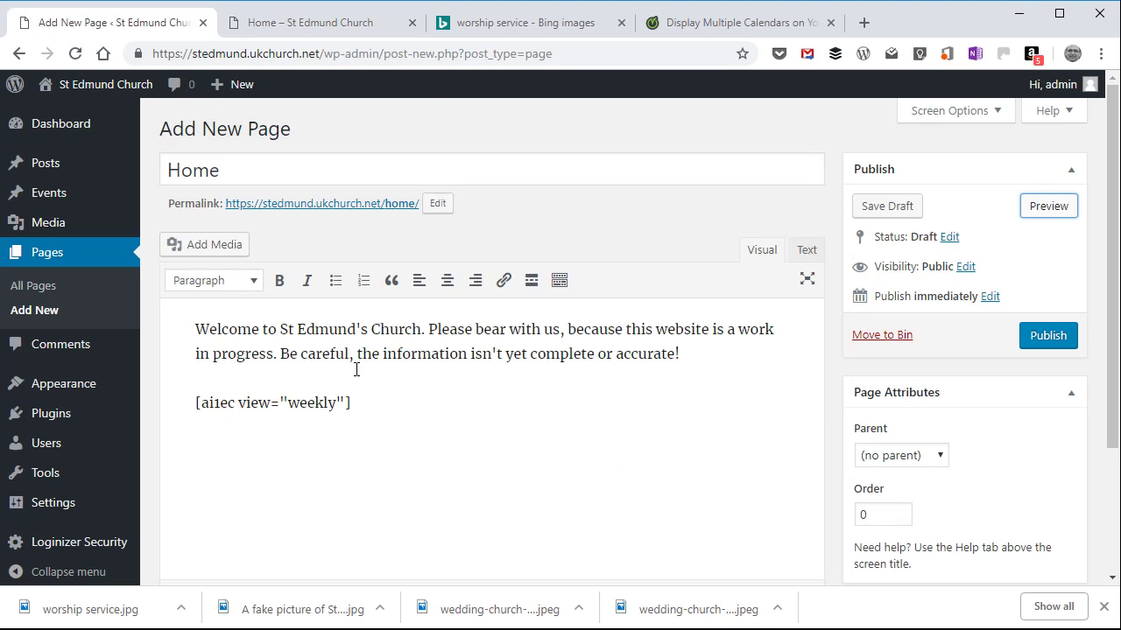
{"action": "left_click", "coordinate": [337, 409]}
{"action": "key", "text": "ctrl+shift+Left"}
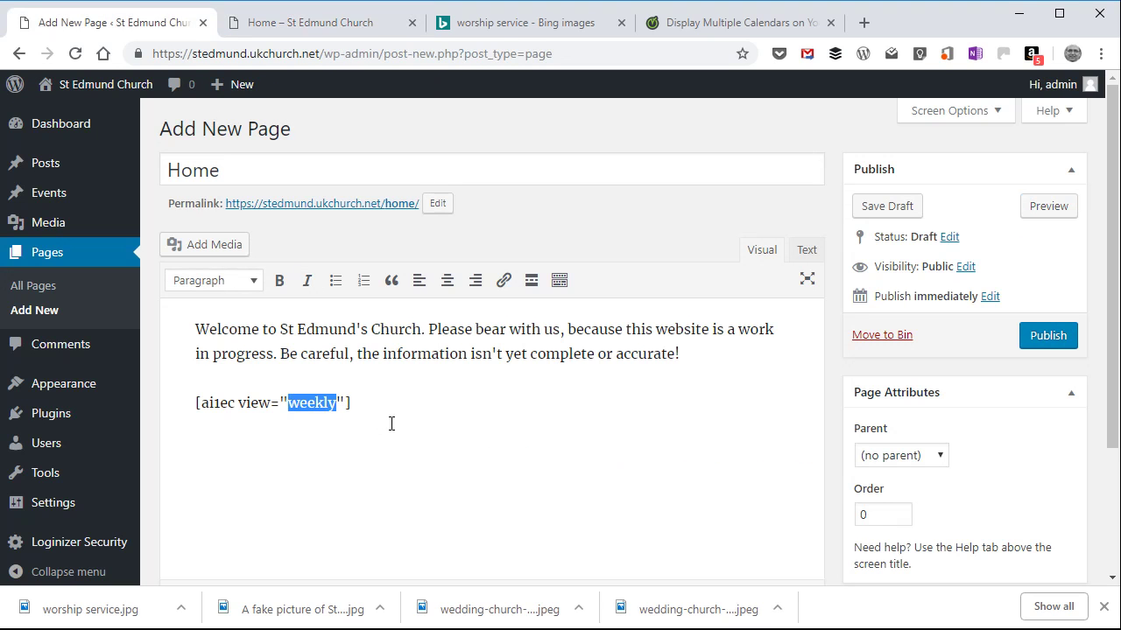
{"action": "type", "text": "monthly"}
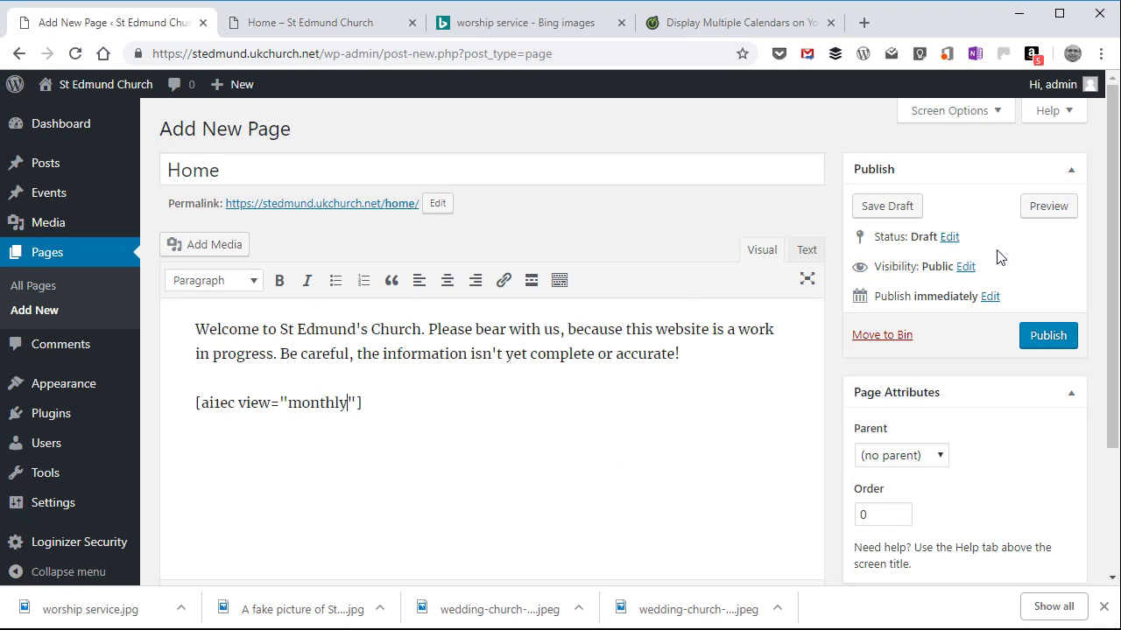
Preview the Home page again and examine the layout of the monthly calendar
{"action": "left_click", "coordinate": [1049, 207]}
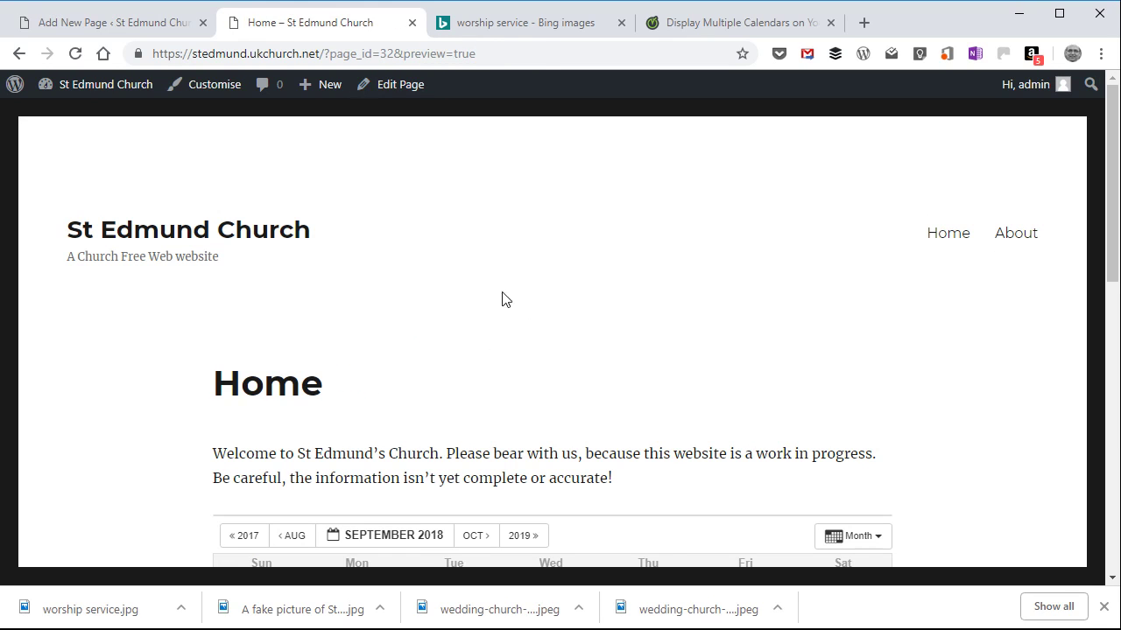
{"action": "scroll", "coordinate": [529, 334], "scroll_direction": "down", "scroll_amount": 8}
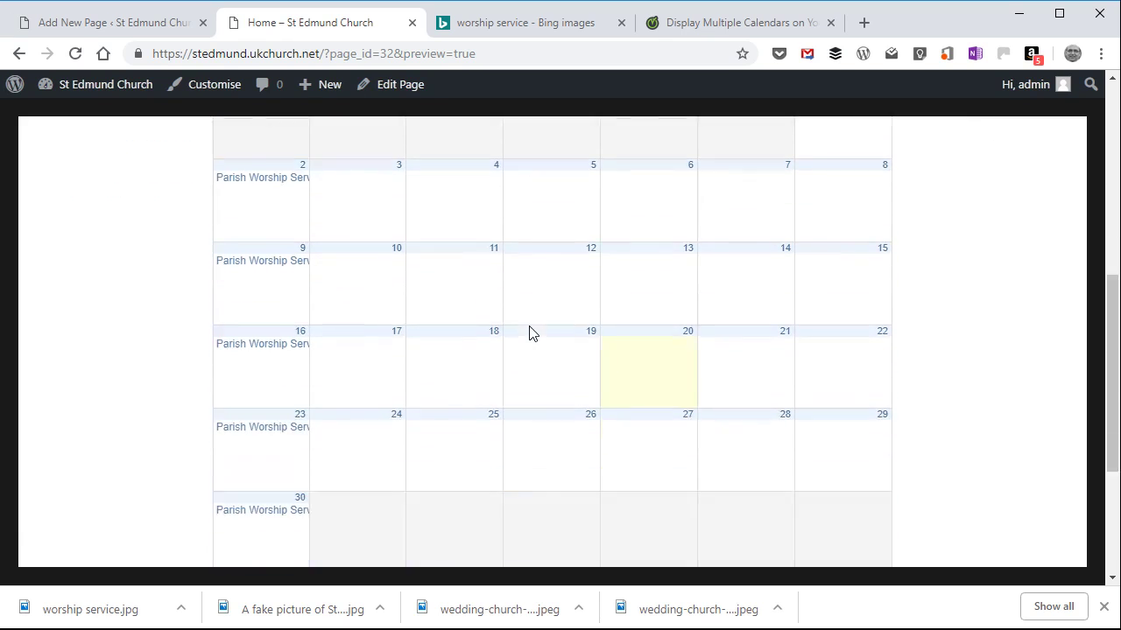
{"action": "scroll", "coordinate": [529, 334], "scroll_direction": "up", "scroll_amount": 2}
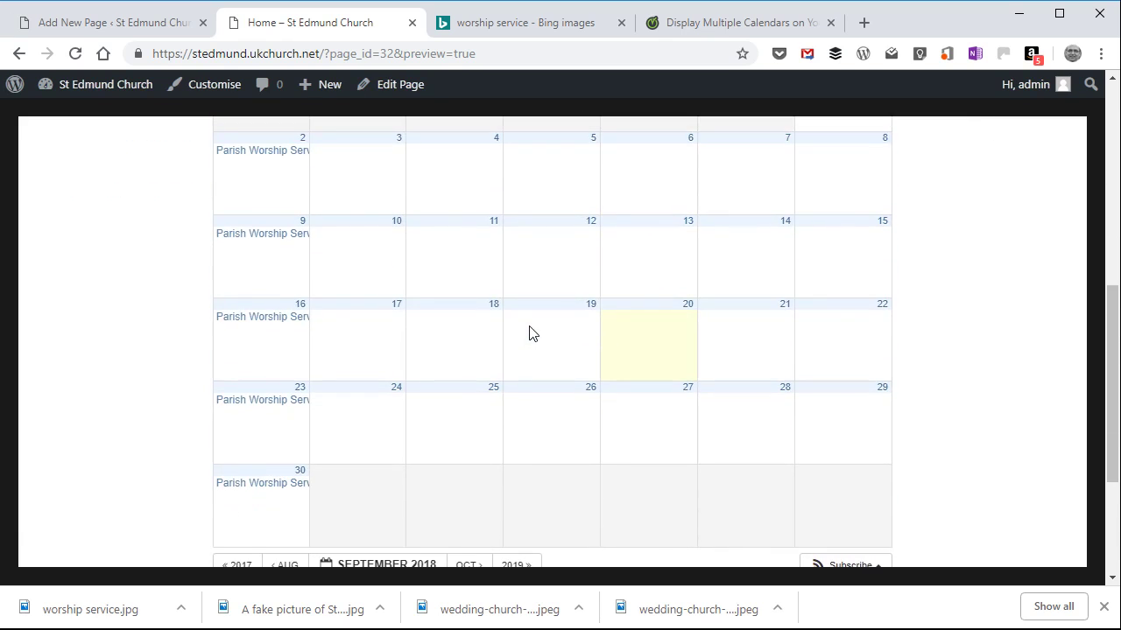
{"action": "scroll", "coordinate": [529, 334], "scroll_direction": "up", "scroll_amount": 4}
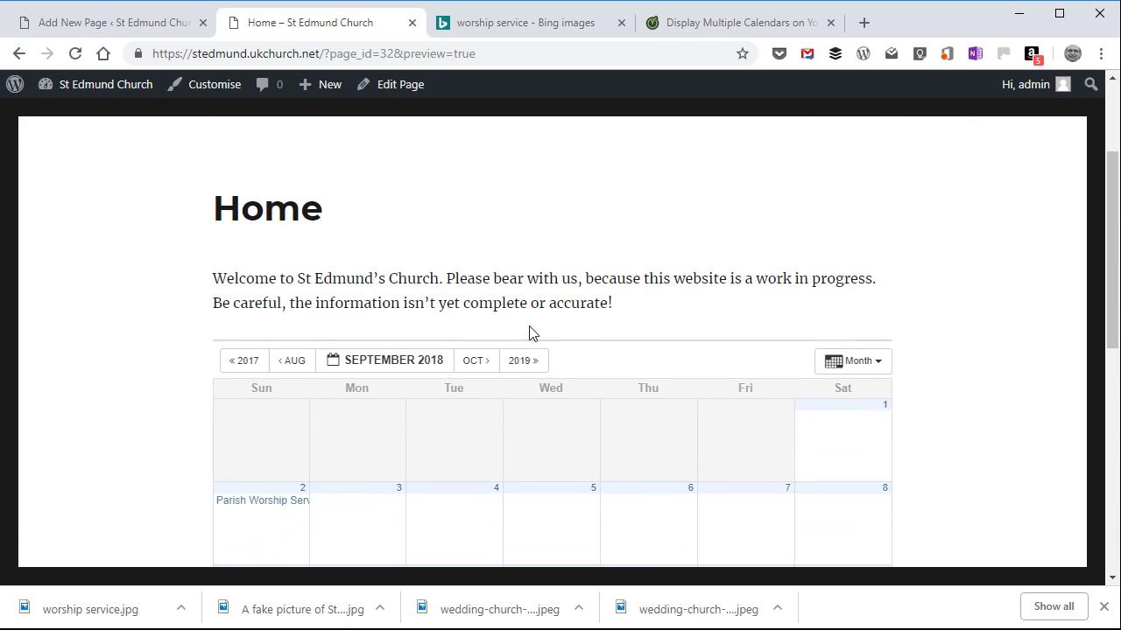
{"action": "scroll", "coordinate": [529, 333], "scroll_direction": "up", "scroll_amount": 2}
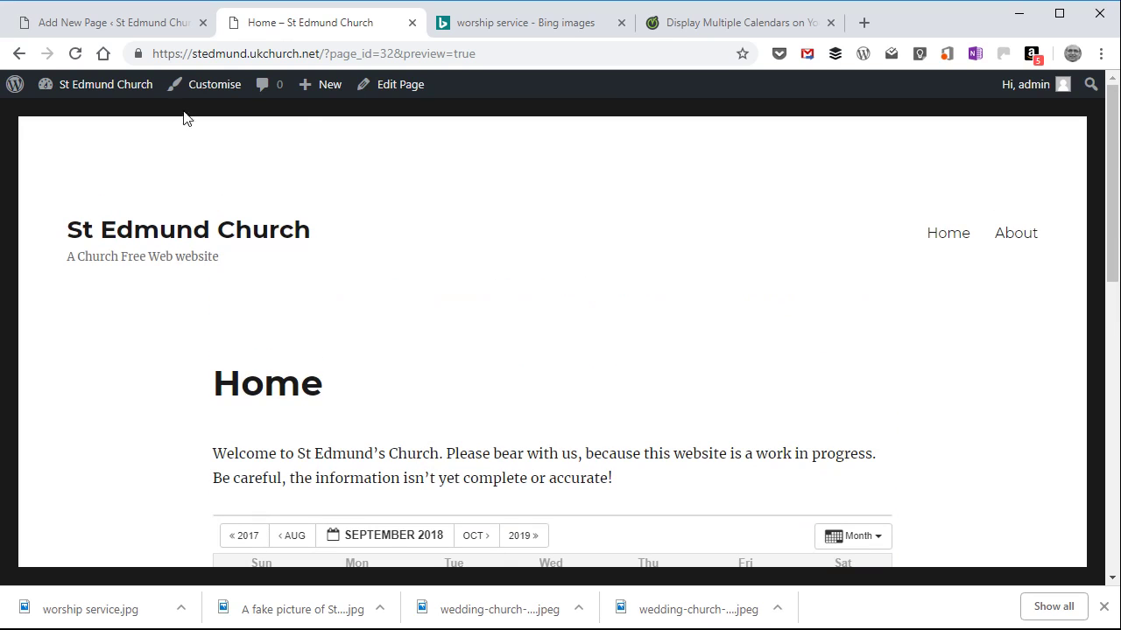
Insert a Heading 2 reading "What's On" between the welcome text and the calendar shortcode, and preview the page
{"action": "left_click", "coordinate": [131, 24]}
{"action": "left_click", "coordinate": [690, 354]}
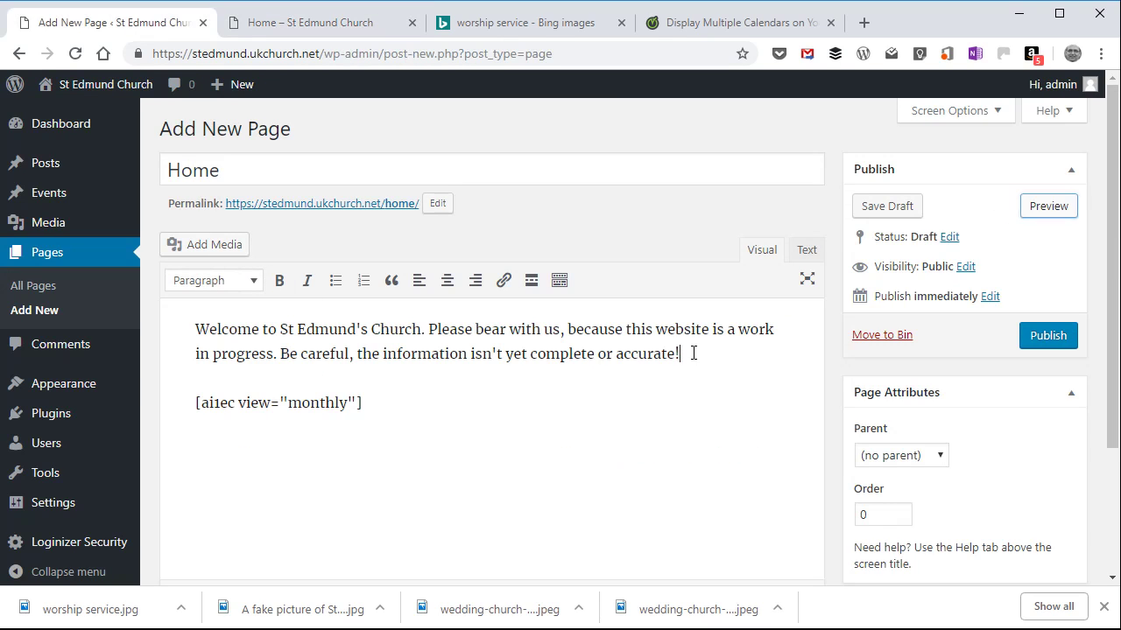
{"action": "key", "text": "Return"}
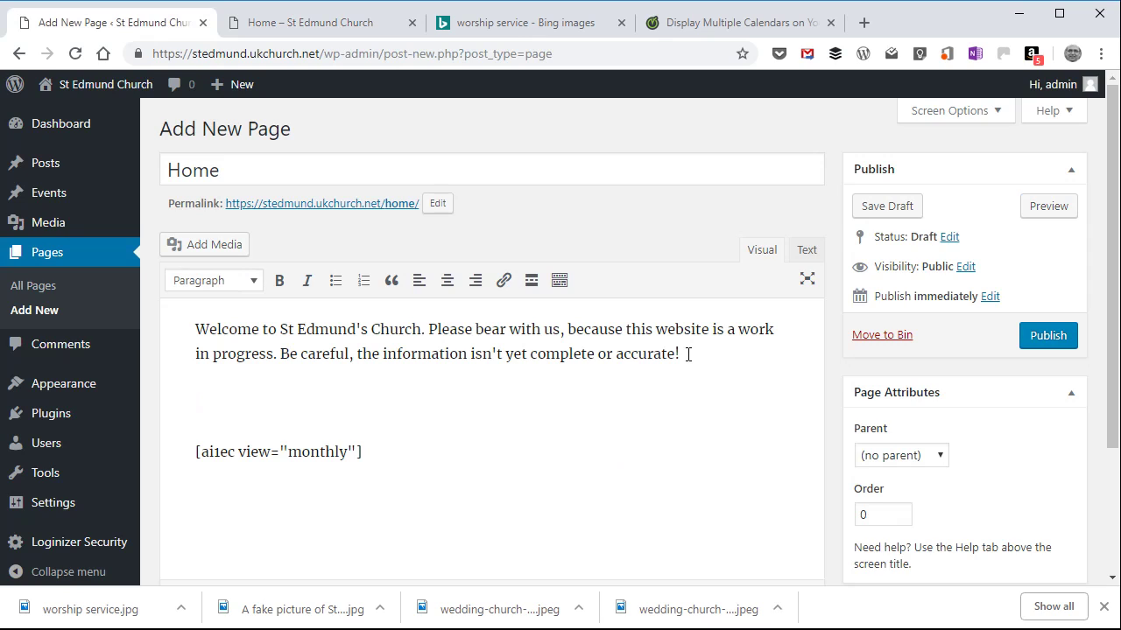
{"action": "left_click", "coordinate": [268, 170]}
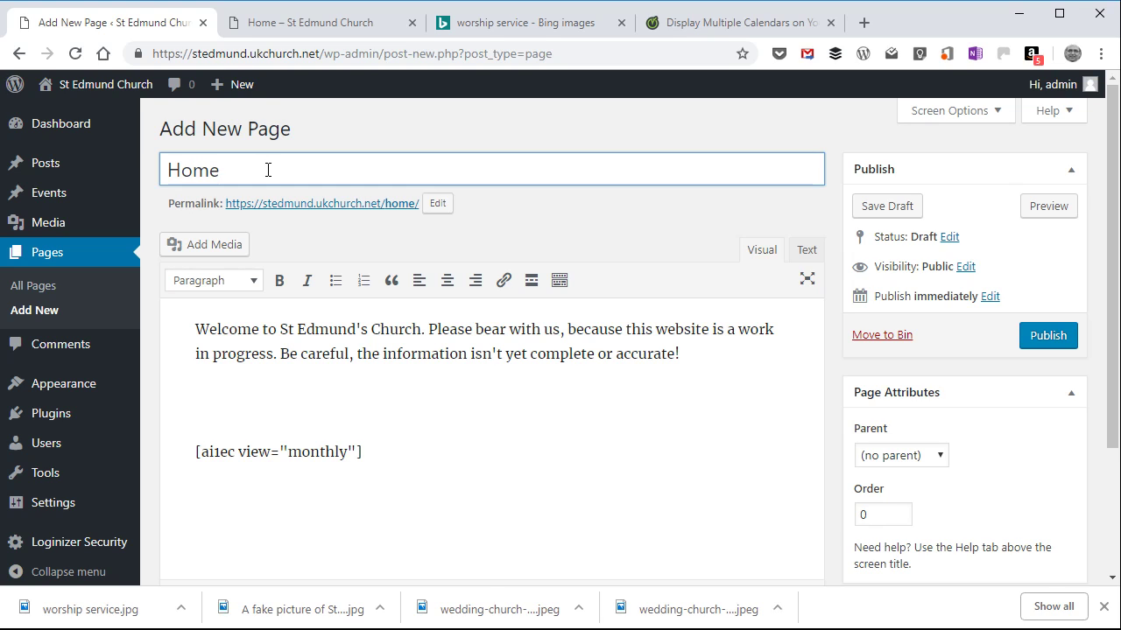
{"action": "left_click", "coordinate": [246, 379]}
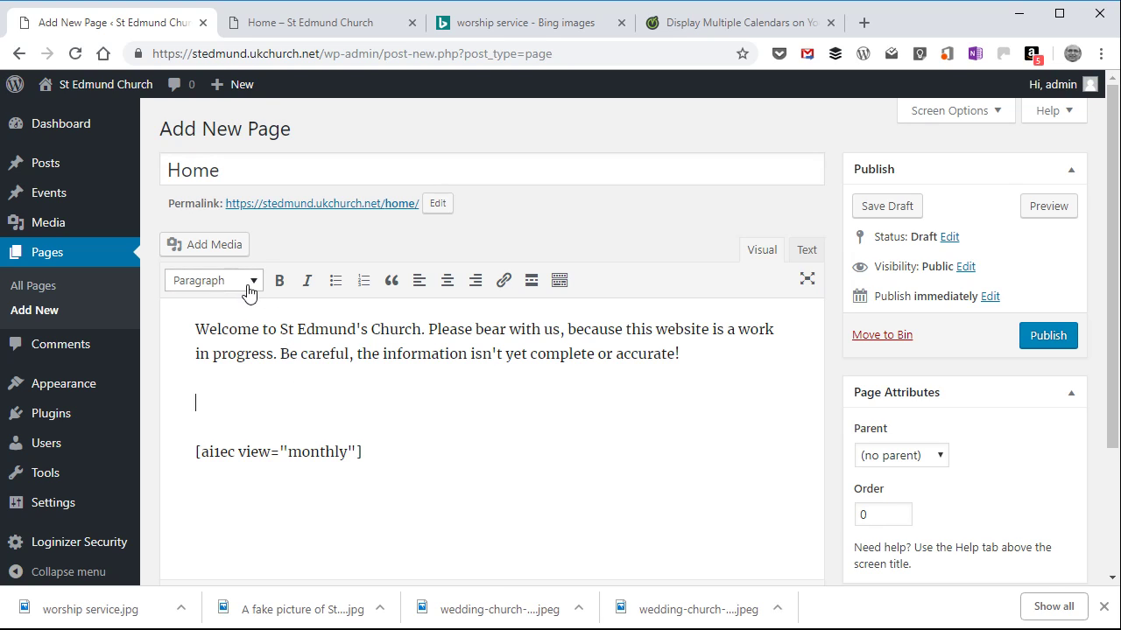
{"action": "left_click", "coordinate": [252, 285]}
{"action": "left_click", "coordinate": [262, 389]}
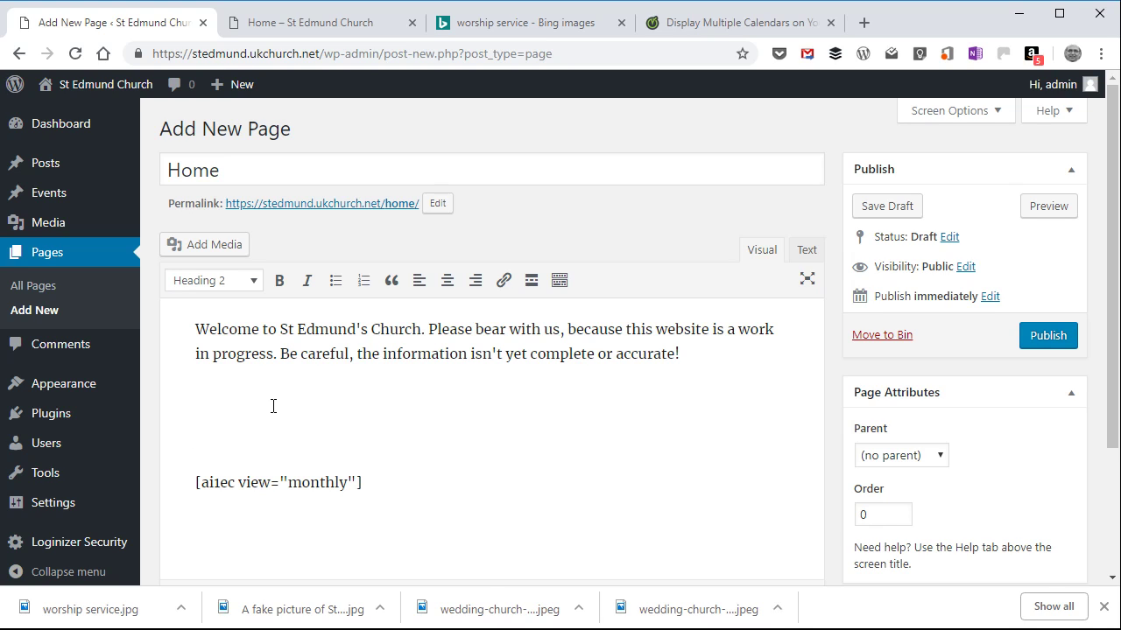
{"action": "type", "text": "What's"}
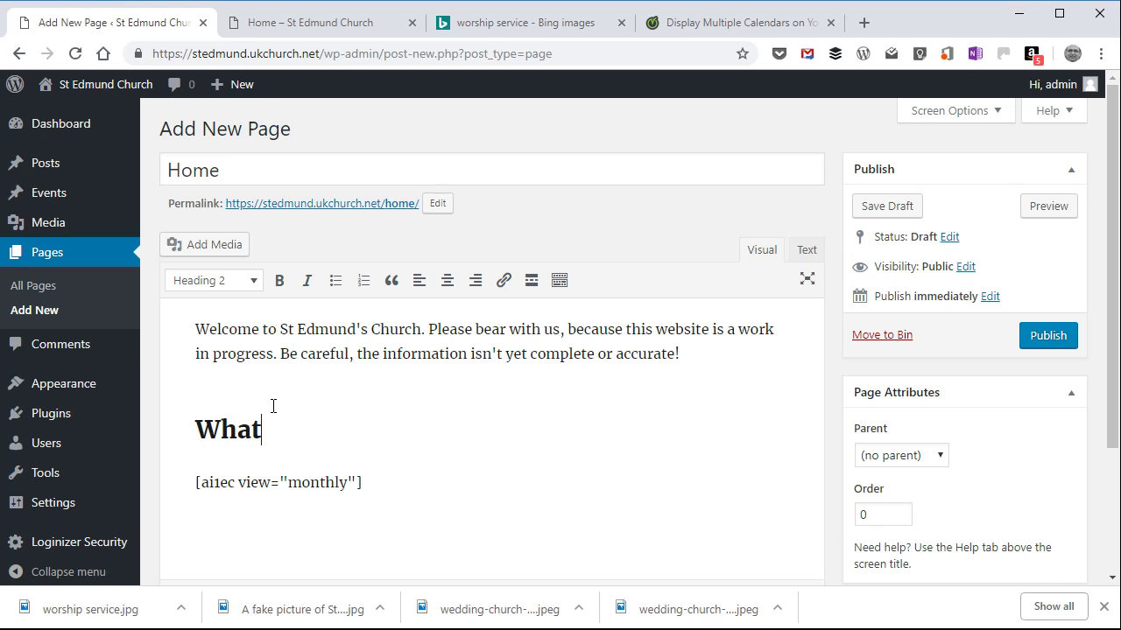
{"action": "type", "text": "On"}
{"action": "left_click", "coordinate": [1053, 212]}
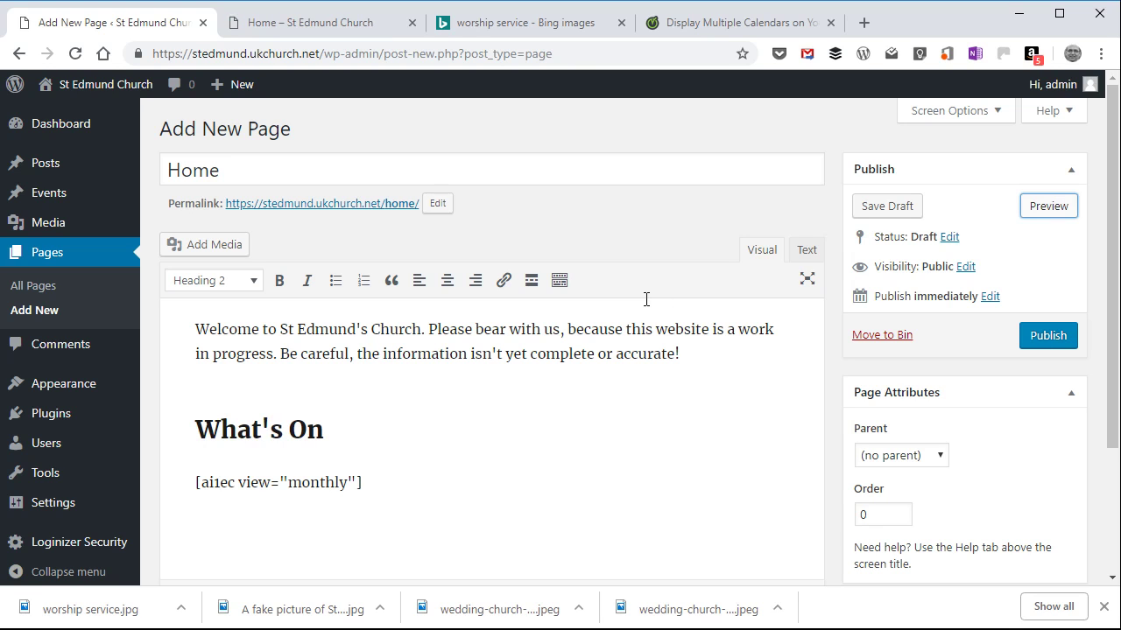
Check the heading and calendar in the Home page preview, close the preview and publish the page
{"action": "left_click", "coordinate": [340, 30]}
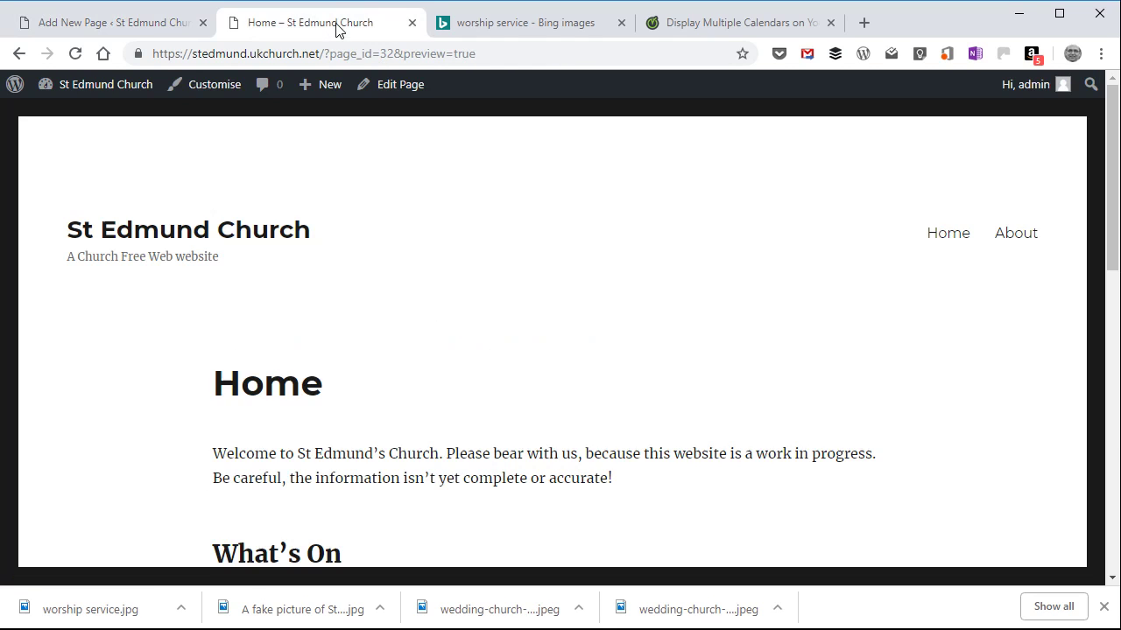
{"action": "scroll", "coordinate": [536, 340], "scroll_direction": "down", "scroll_amount": 2}
{"action": "scroll", "coordinate": [534, 333], "scroll_direction": "down", "scroll_amount": 2}
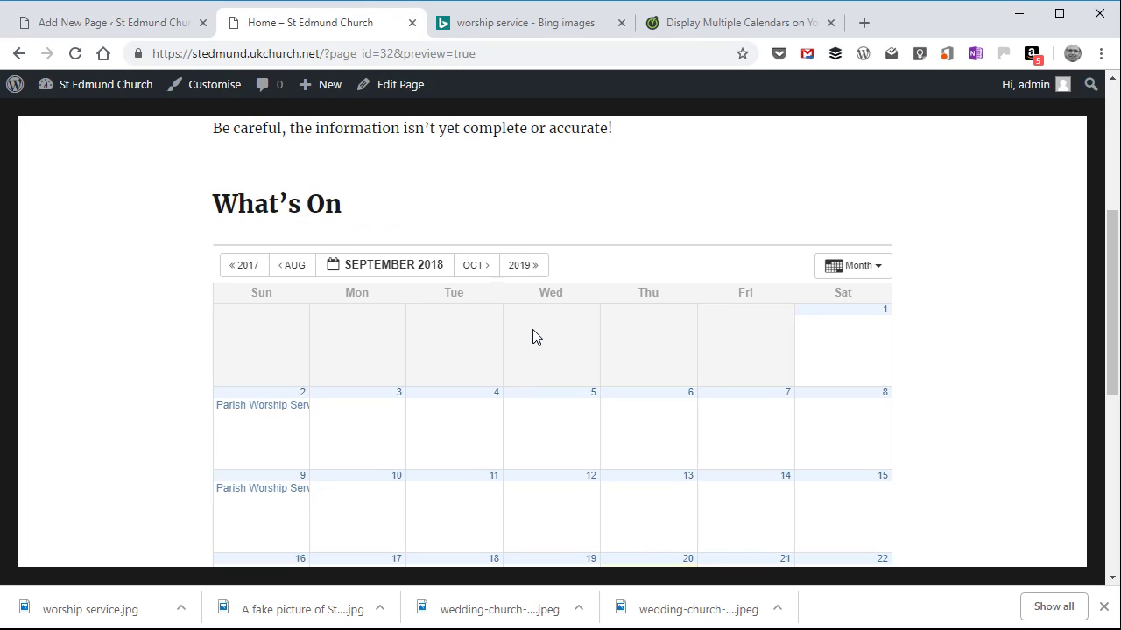
{"action": "scroll", "coordinate": [536, 338], "scroll_direction": "down", "scroll_amount": 4}
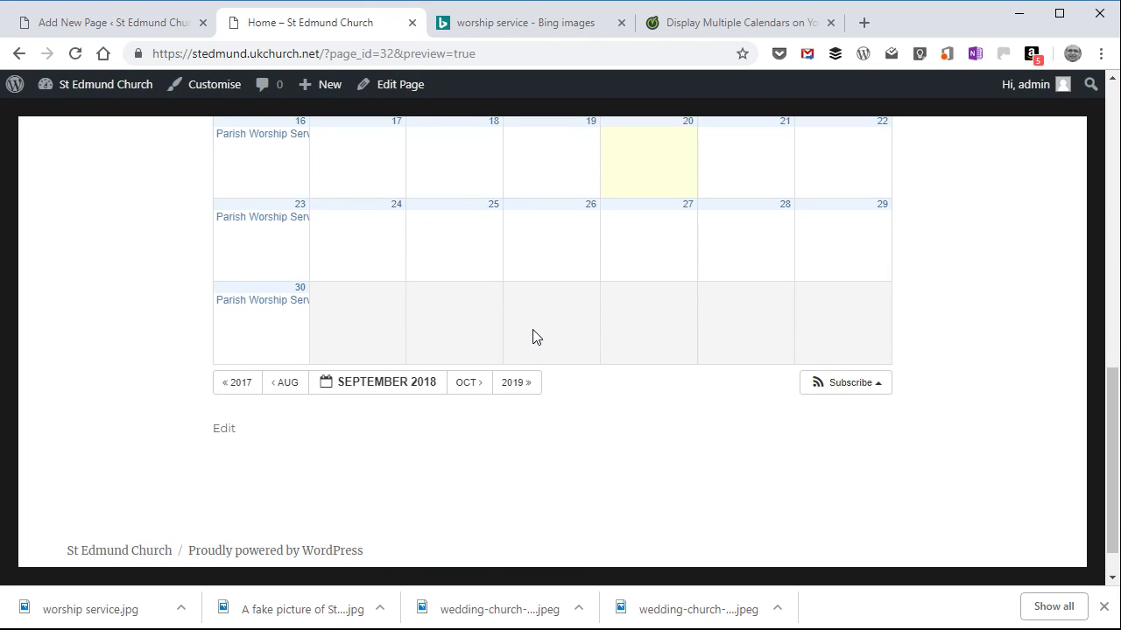
{"action": "scroll", "coordinate": [536, 338], "scroll_direction": "up", "scroll_amount": 10}
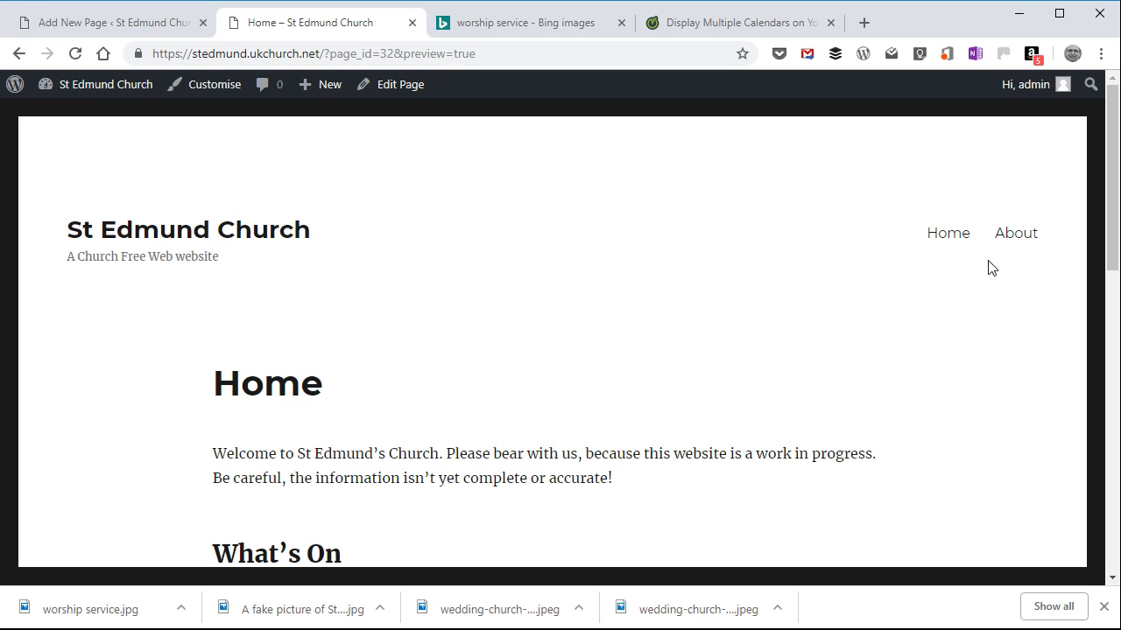
{"action": "left_click", "coordinate": [411, 23]}
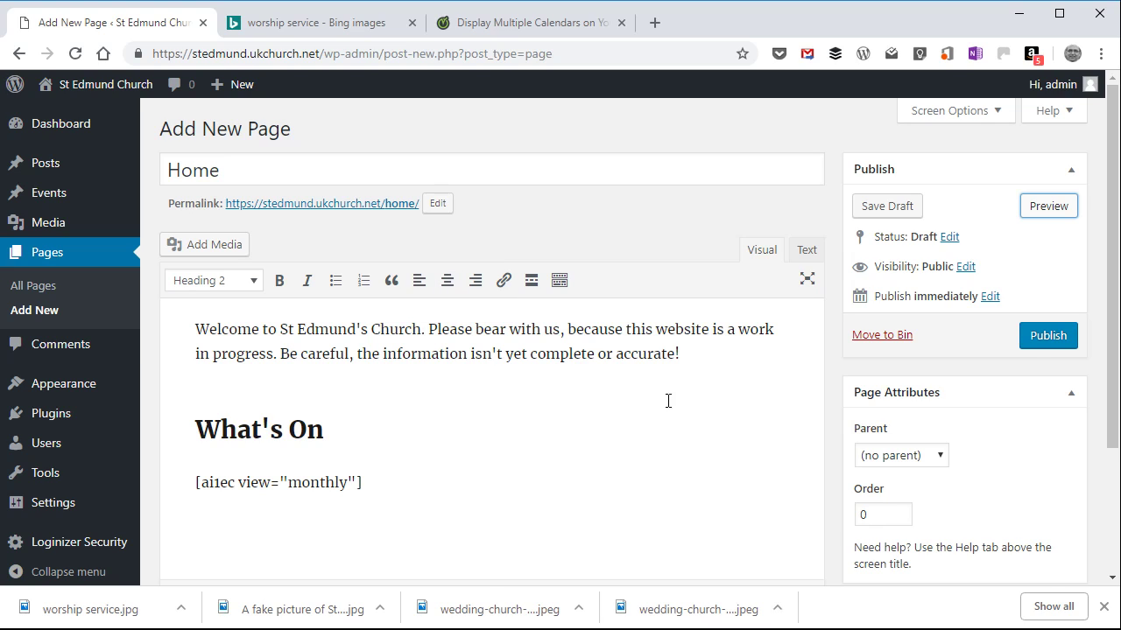
{"action": "left_click", "coordinate": [1050, 344]}
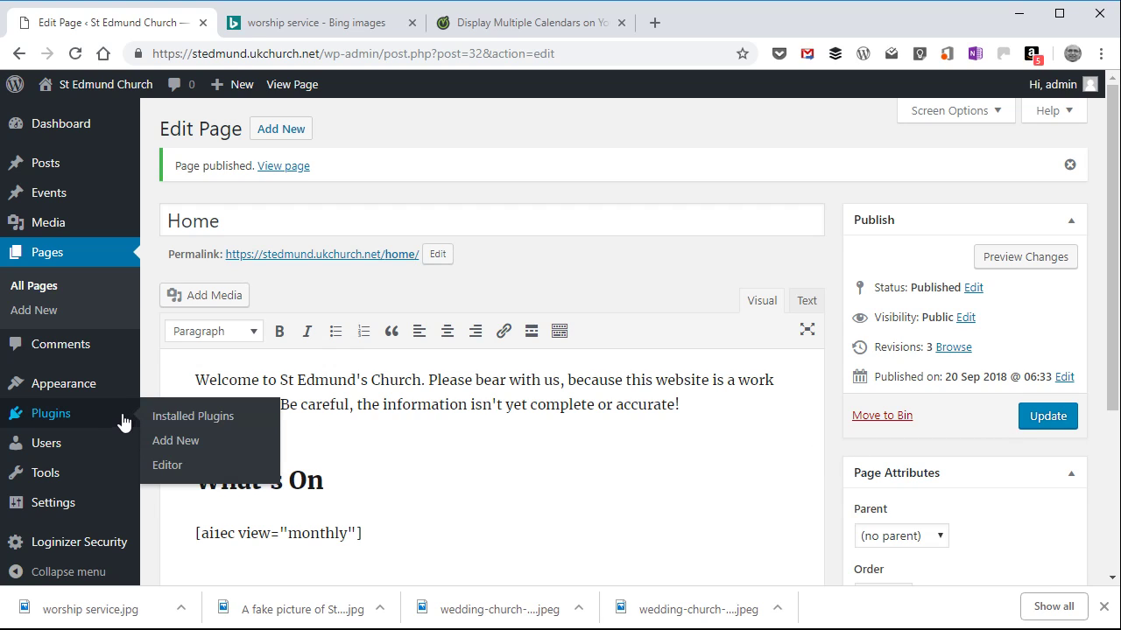
Set the site's homepage to display the static page Home in the customiser and publish the change
{"action": "mouse_move", "coordinate": [92, 390]}
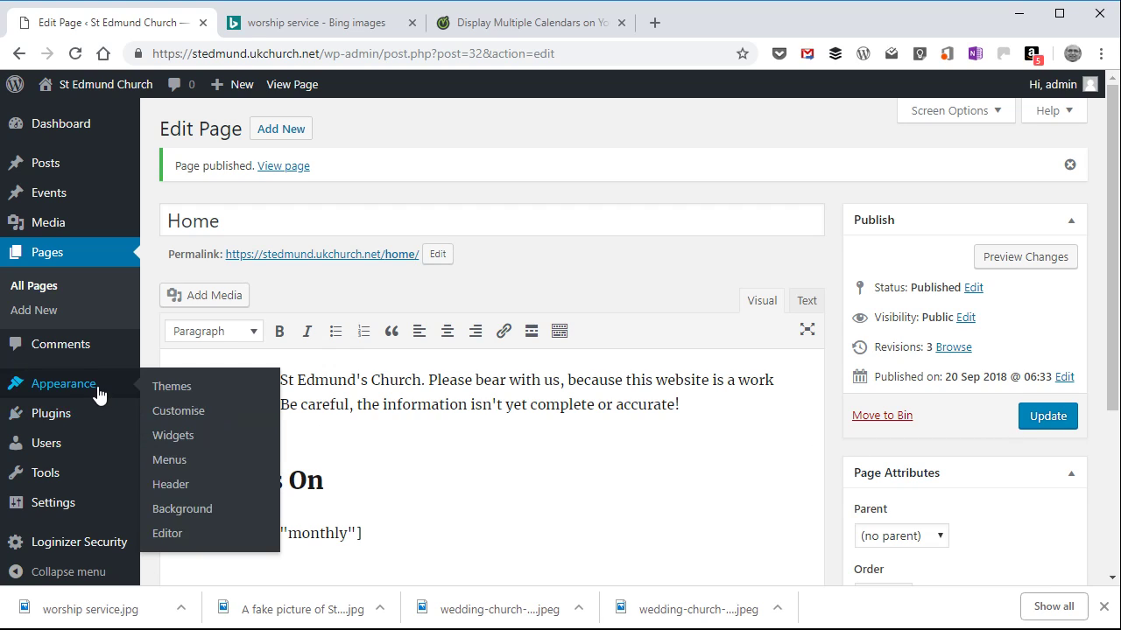
{"action": "left_click", "coordinate": [195, 413]}
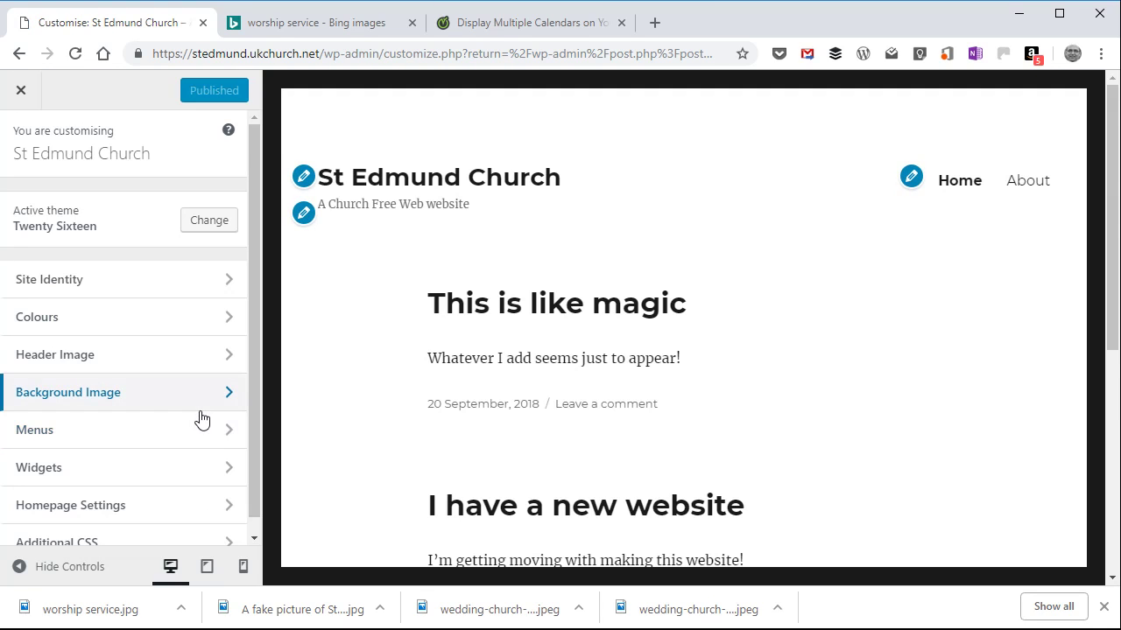
{"action": "left_click", "coordinate": [138, 508]}
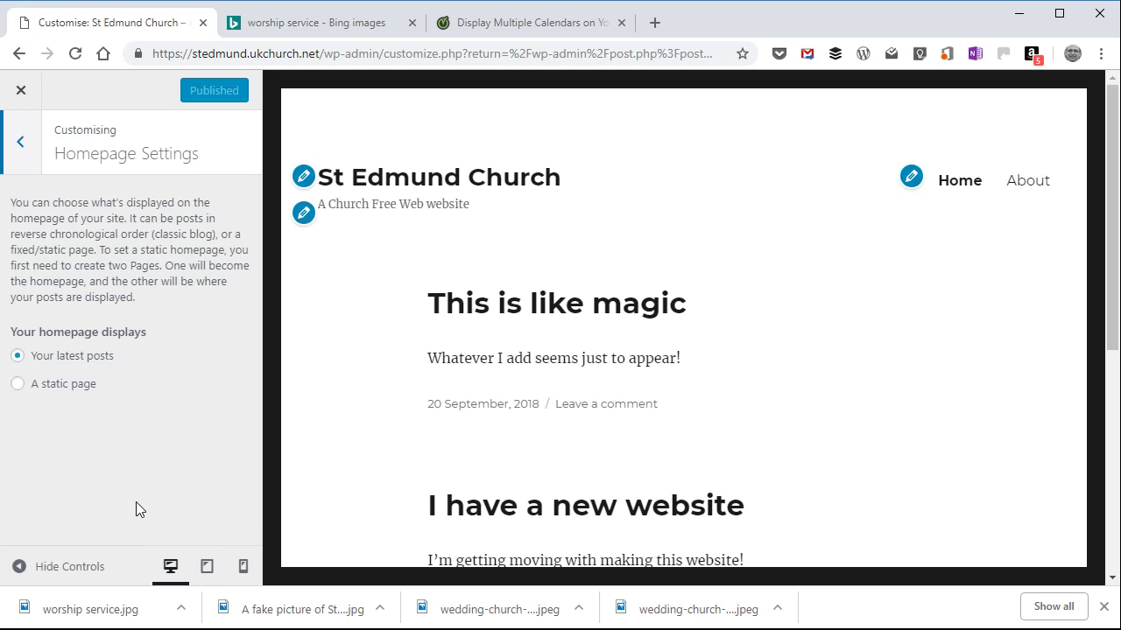
{"action": "left_click", "coordinate": [18, 386]}
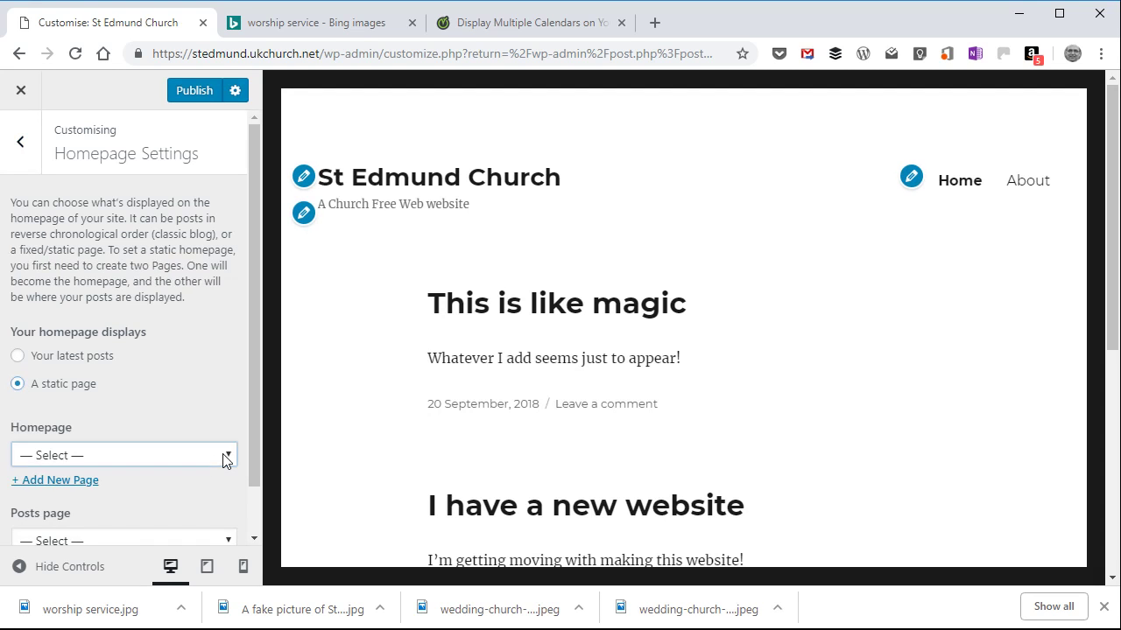
{"action": "left_click", "coordinate": [178, 532]}
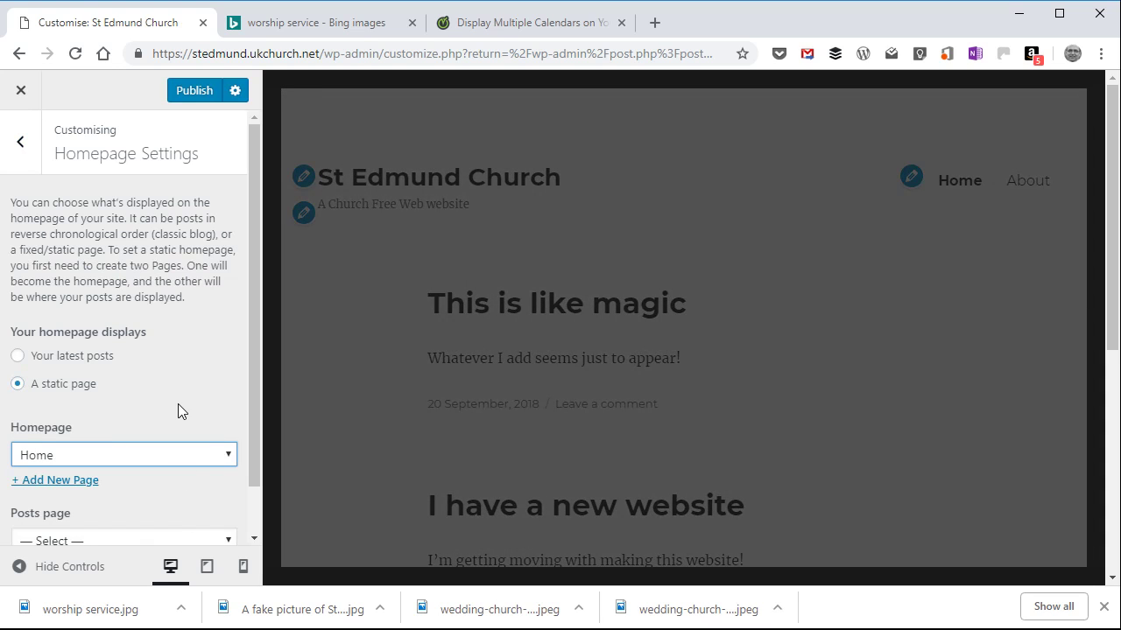
{"action": "scroll", "coordinate": [178, 408], "scroll_direction": "down", "scroll_amount": 1}
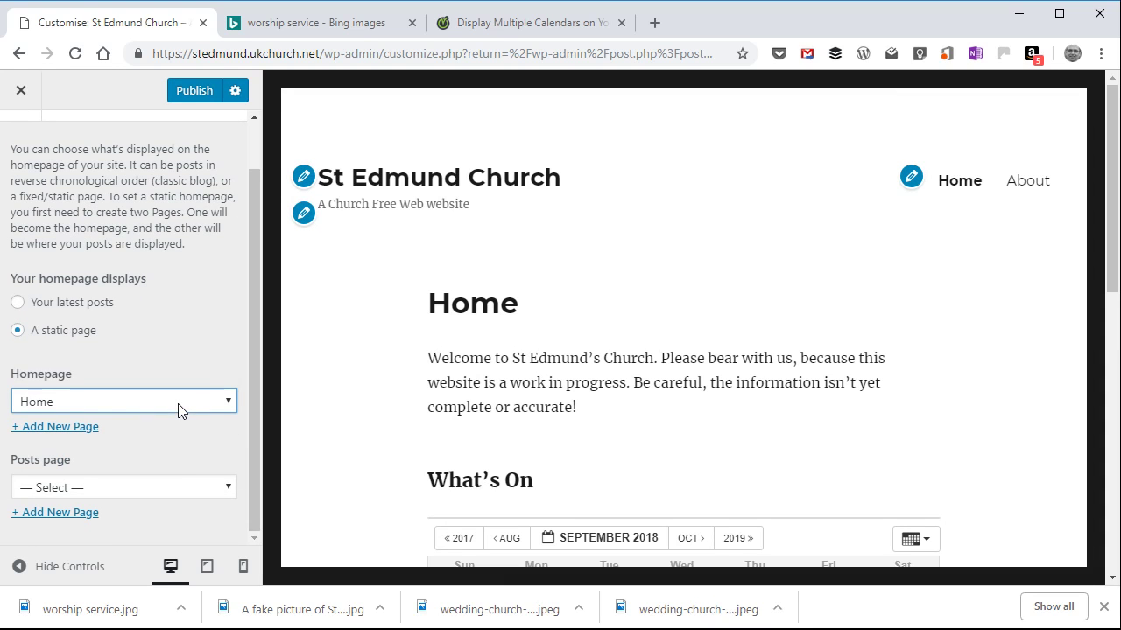
{"action": "left_click", "coordinate": [202, 90]}
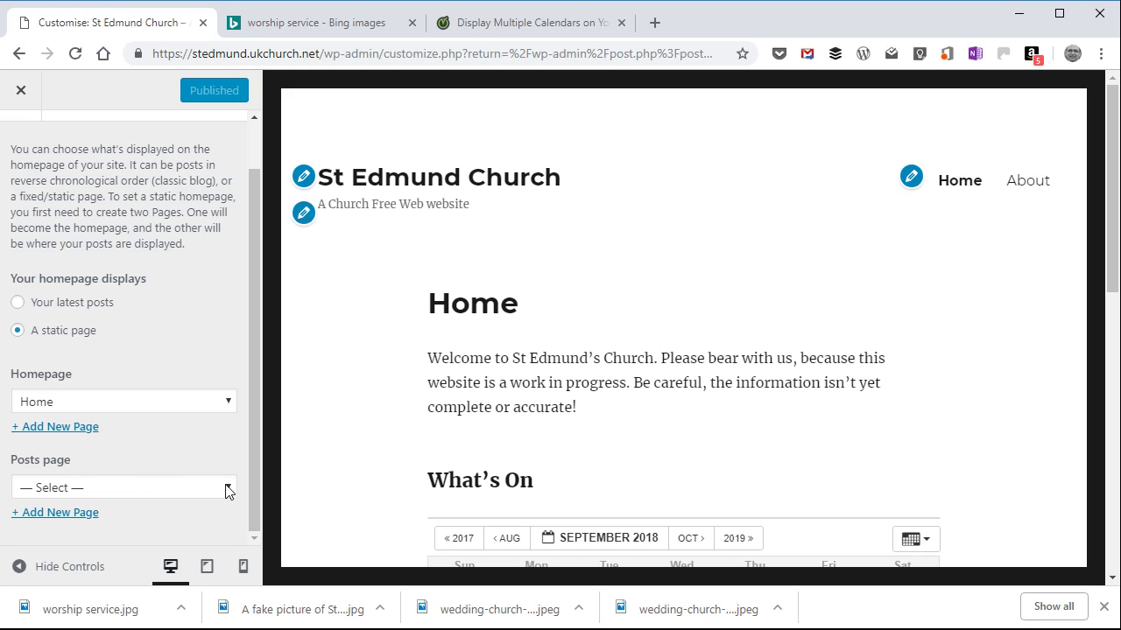
Create a new page titled "News and Events" as the posts page in the homepage settings
{"action": "left_click", "coordinate": [84, 513]}
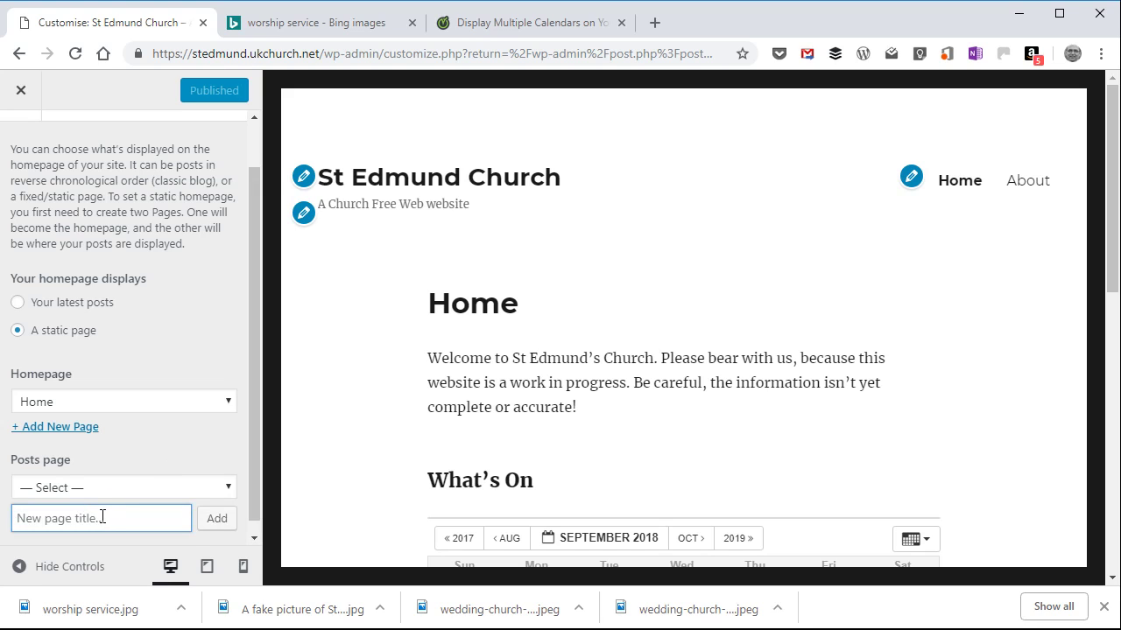
{"action": "type", "text": "News and Events"}
{"action": "left_click", "coordinate": [212, 521]}
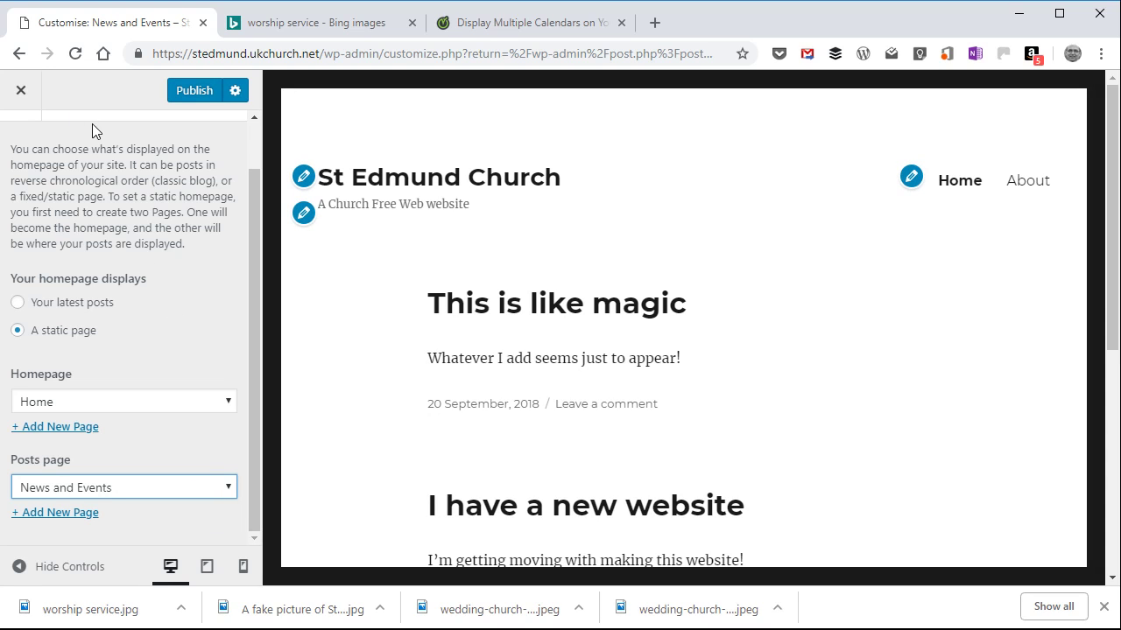
Add the News and Events page to the Main Menu, publish the customisations and leave the customiser
{"action": "scroll", "coordinate": [92, 126], "scroll_direction": "up", "scroll_amount": 2}
{"action": "left_click", "coordinate": [11, 143]}
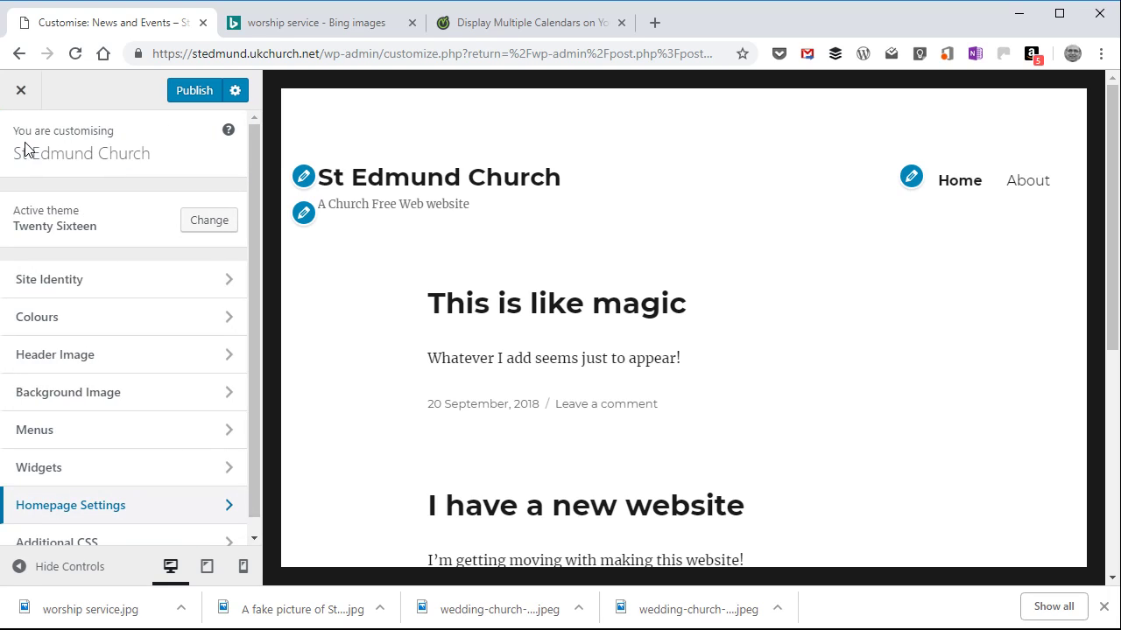
{"action": "left_click", "coordinate": [81, 438]}
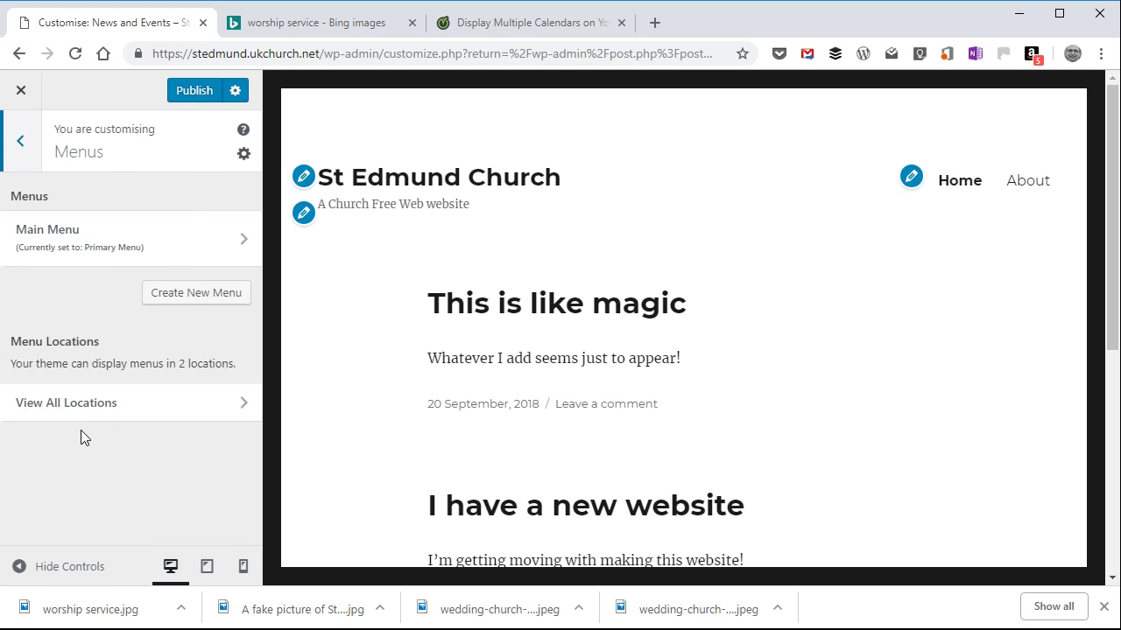
{"action": "left_click", "coordinate": [151, 236]}
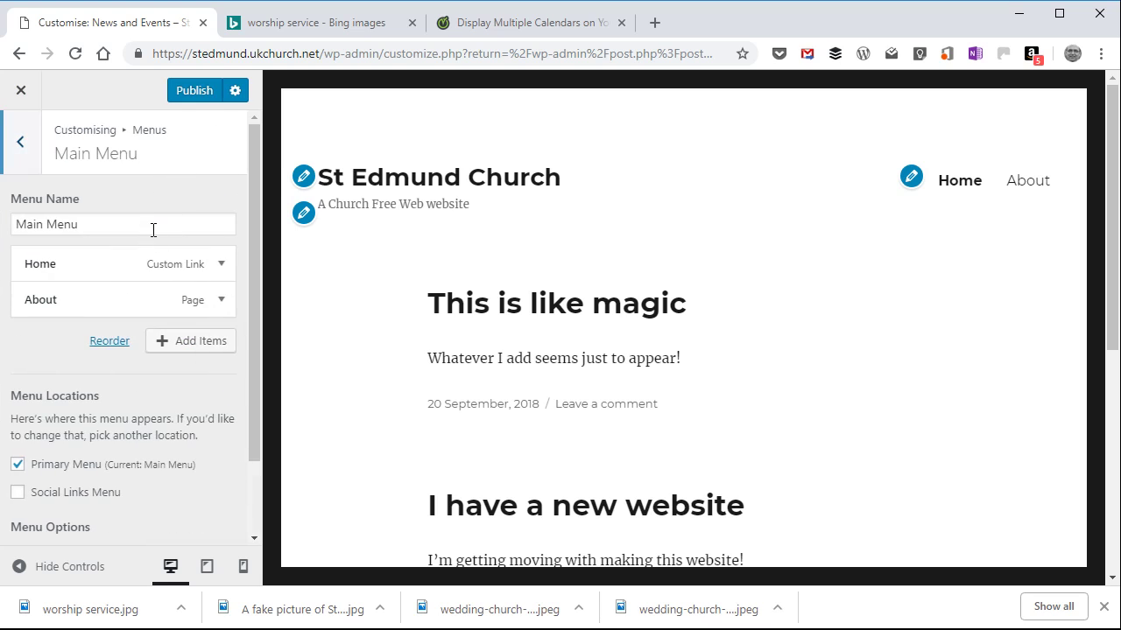
{"action": "left_click", "coordinate": [192, 349]}
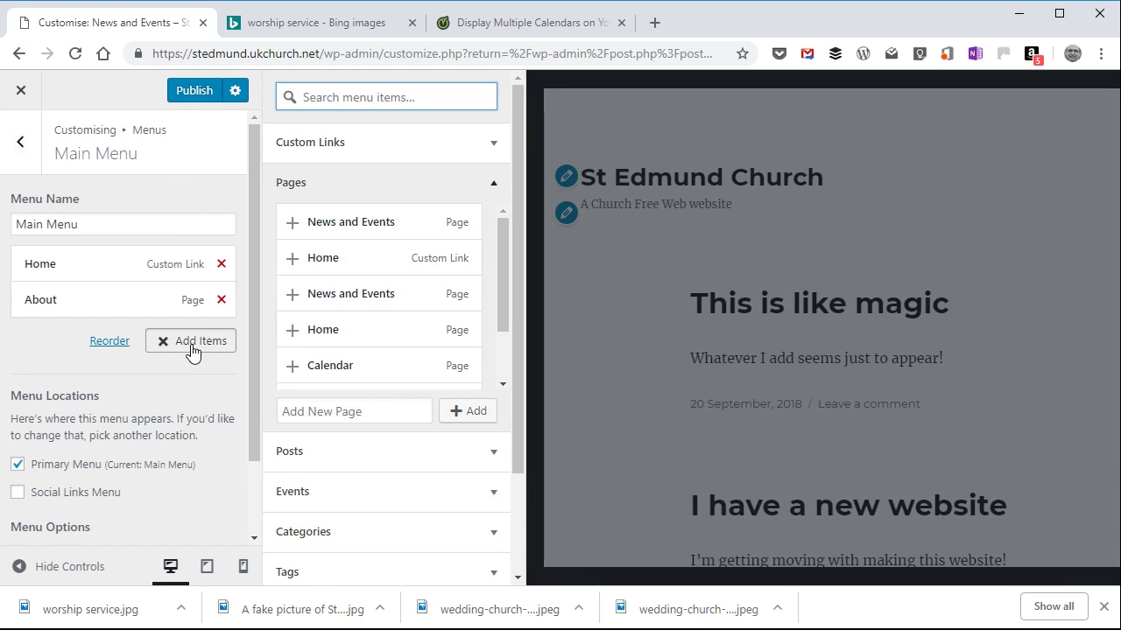
{"action": "left_click", "coordinate": [326, 296]}
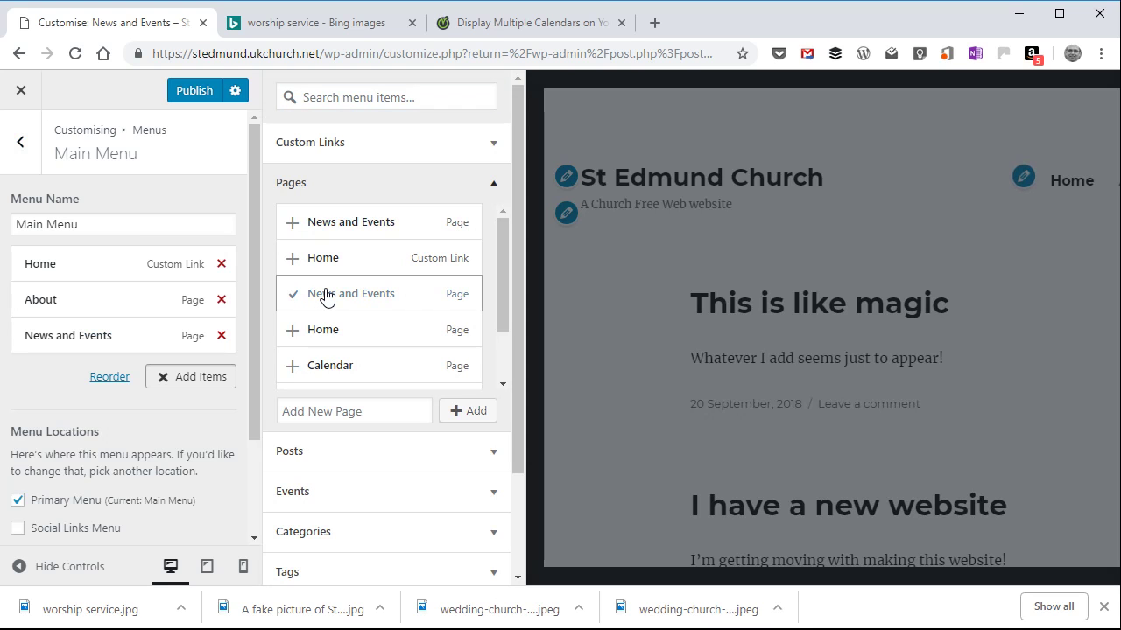
{"action": "left_click", "coordinate": [198, 93]}
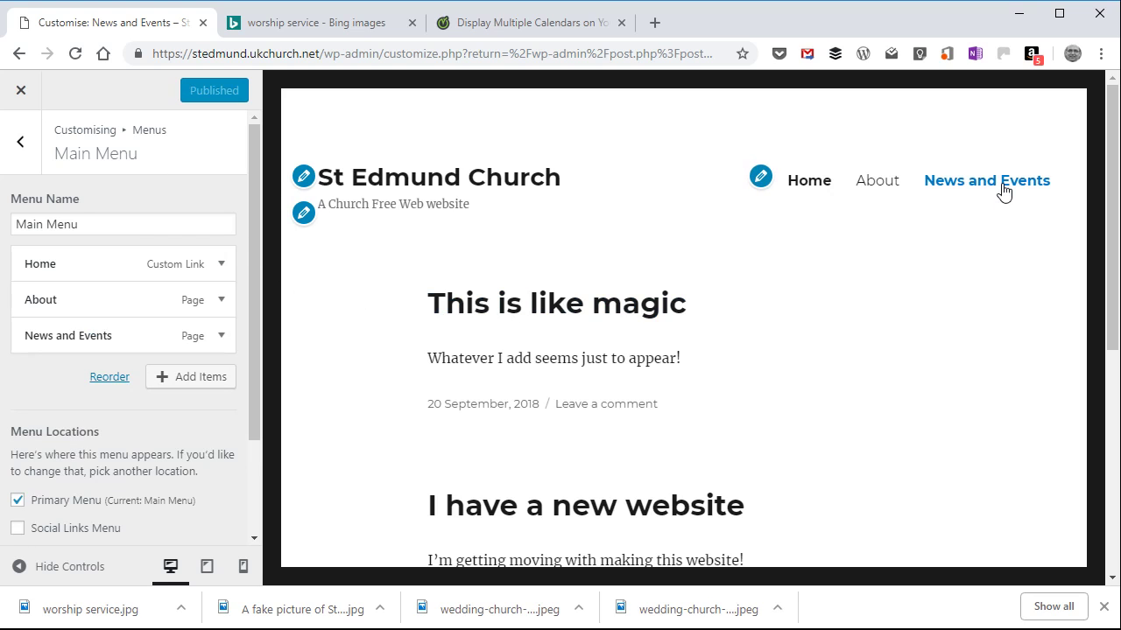
{"action": "scroll", "coordinate": [771, 416], "scroll_direction": "down", "scroll_amount": 4}
{"action": "scroll", "coordinate": [763, 411], "scroll_direction": "up", "scroll_amount": 4}
{"action": "left_click", "coordinate": [23, 92]}
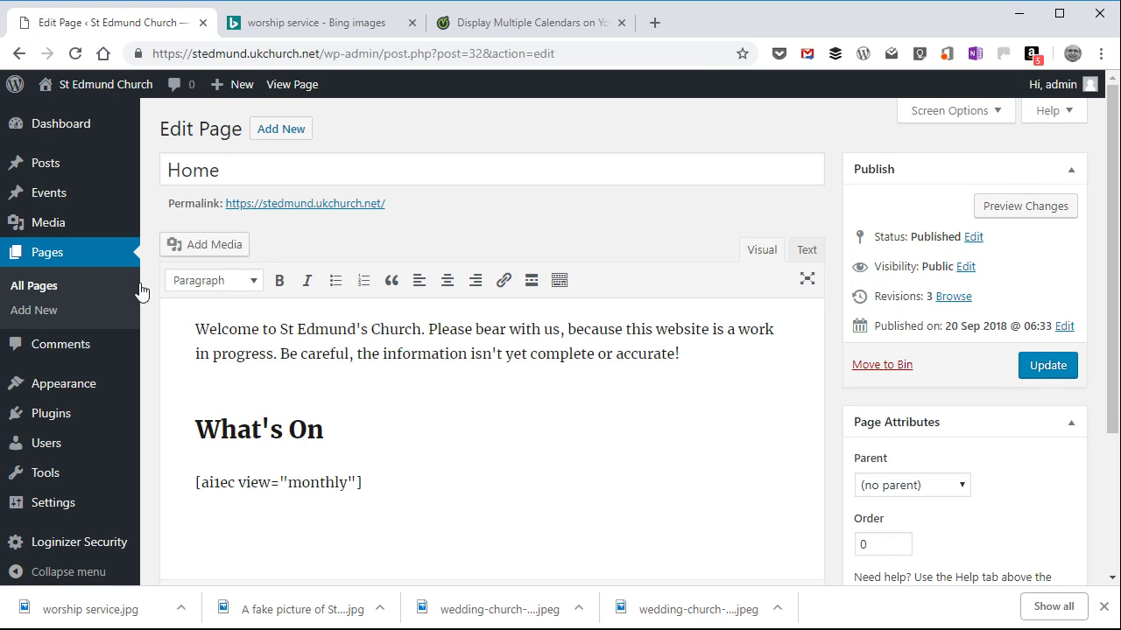
Visit the live site and examine the homepage and the posts listed on the News and Events page
{"action": "mouse_move", "coordinate": [70, 85]}
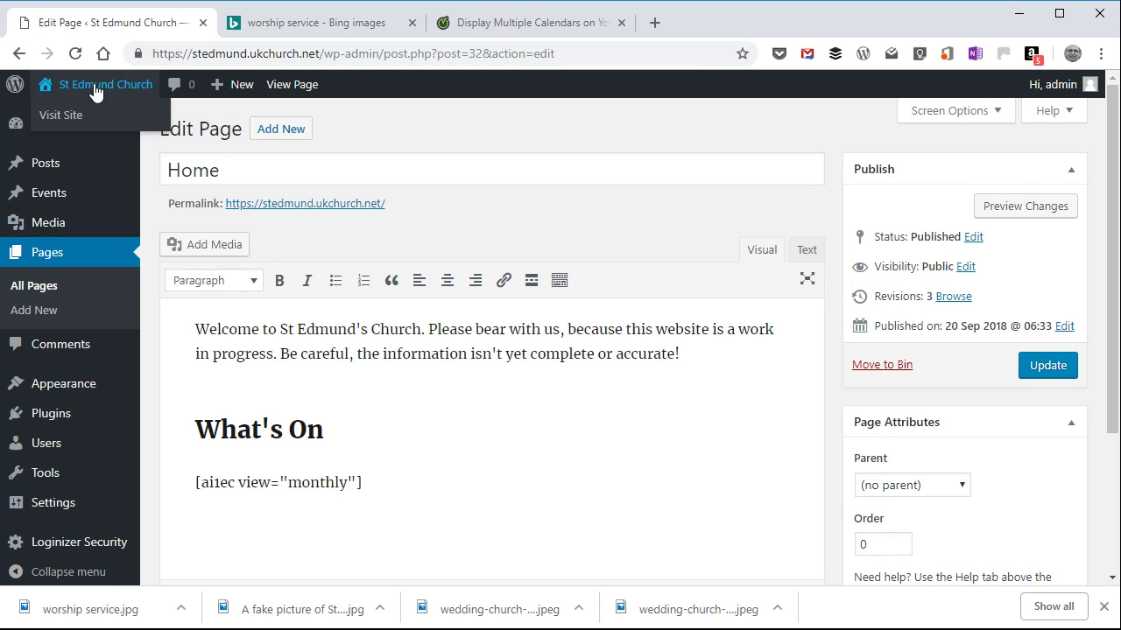
{"action": "left_click", "coordinate": [50, 112]}
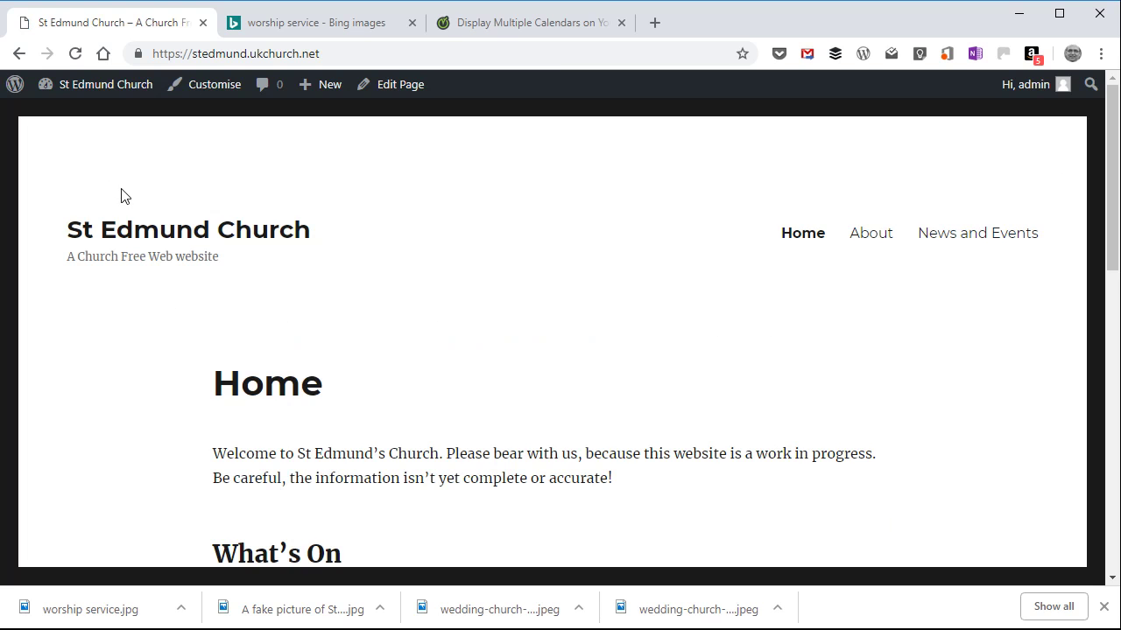
{"action": "left_click", "coordinate": [979, 236]}
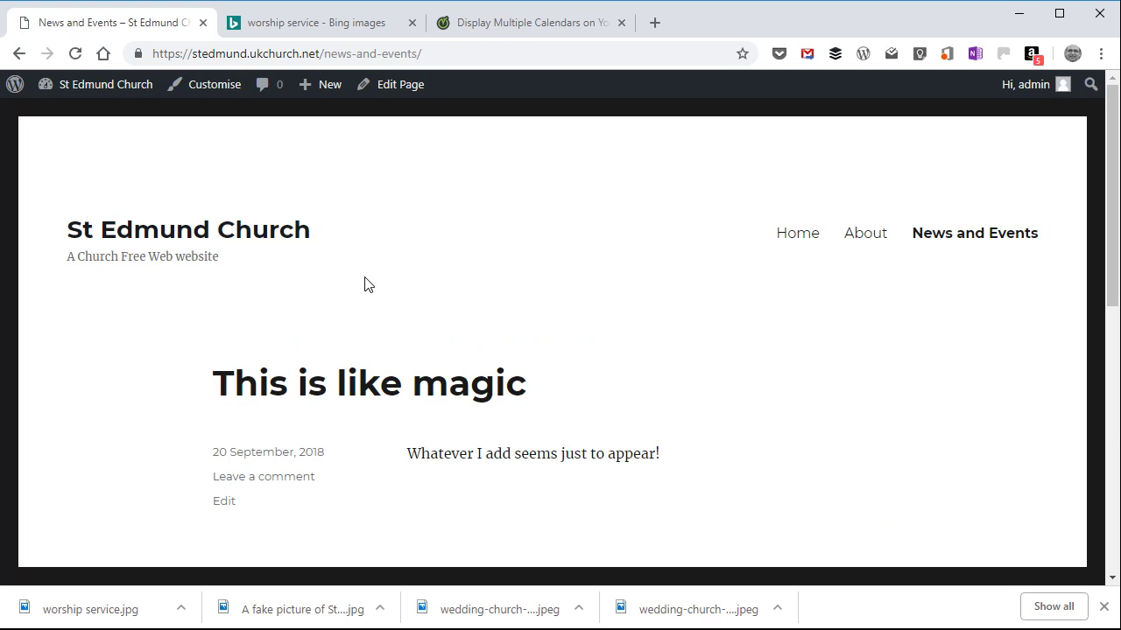
{"action": "scroll", "coordinate": [366, 282], "scroll_direction": "down", "scroll_amount": 7}
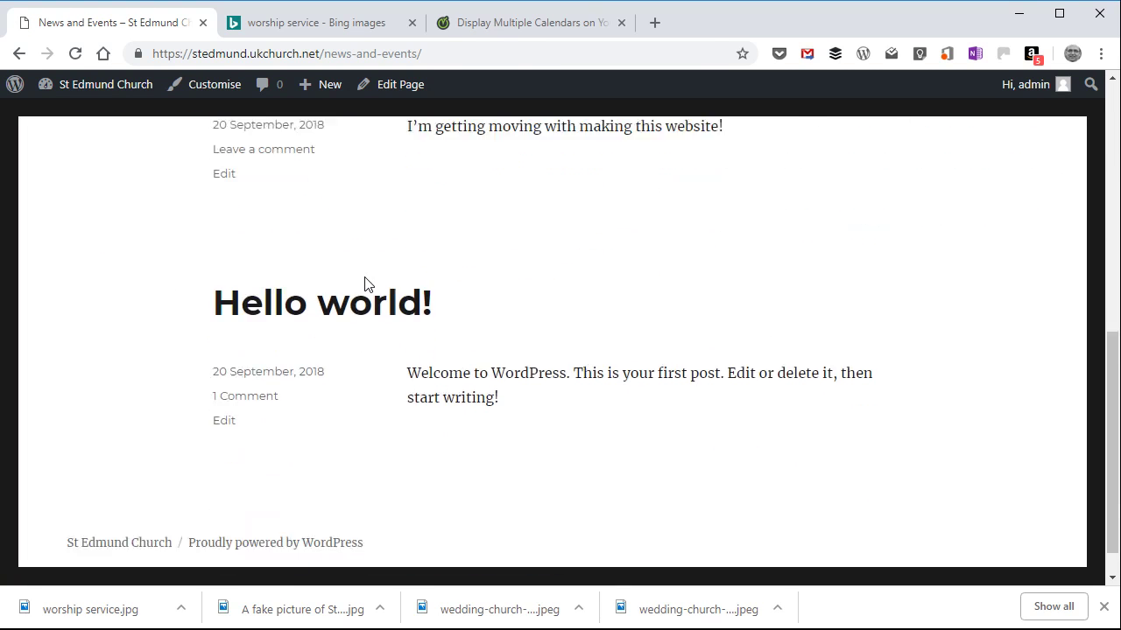
{"action": "scroll", "coordinate": [366, 282], "scroll_direction": "up", "scroll_amount": 8}
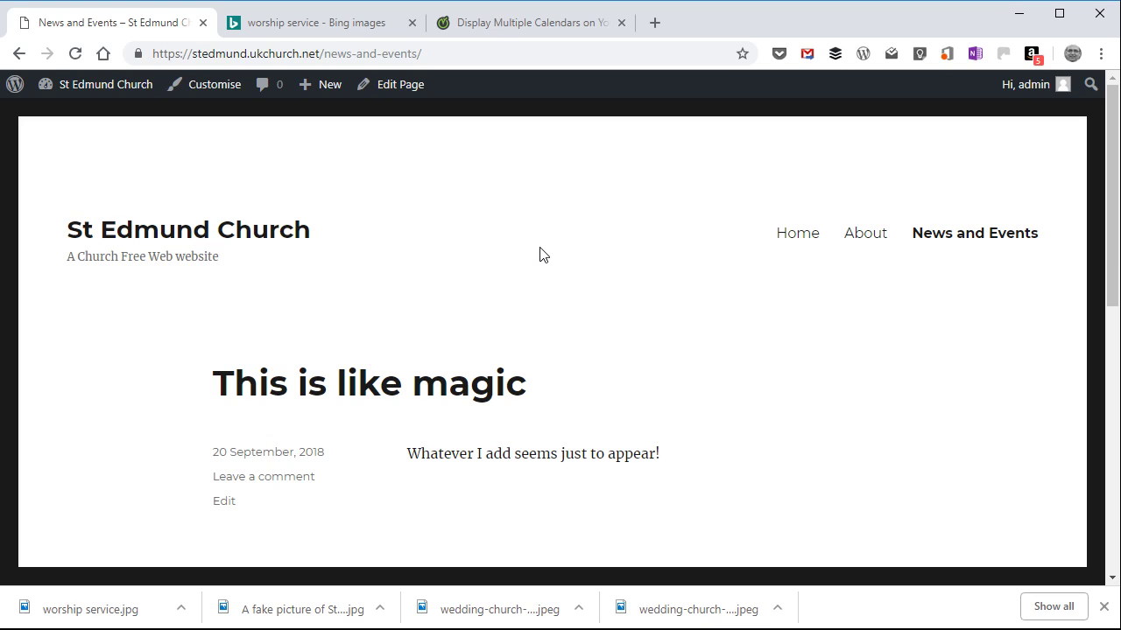
Open the News and Events page for editing and change its title to "News and Views"
{"action": "left_click", "coordinate": [394, 84]}
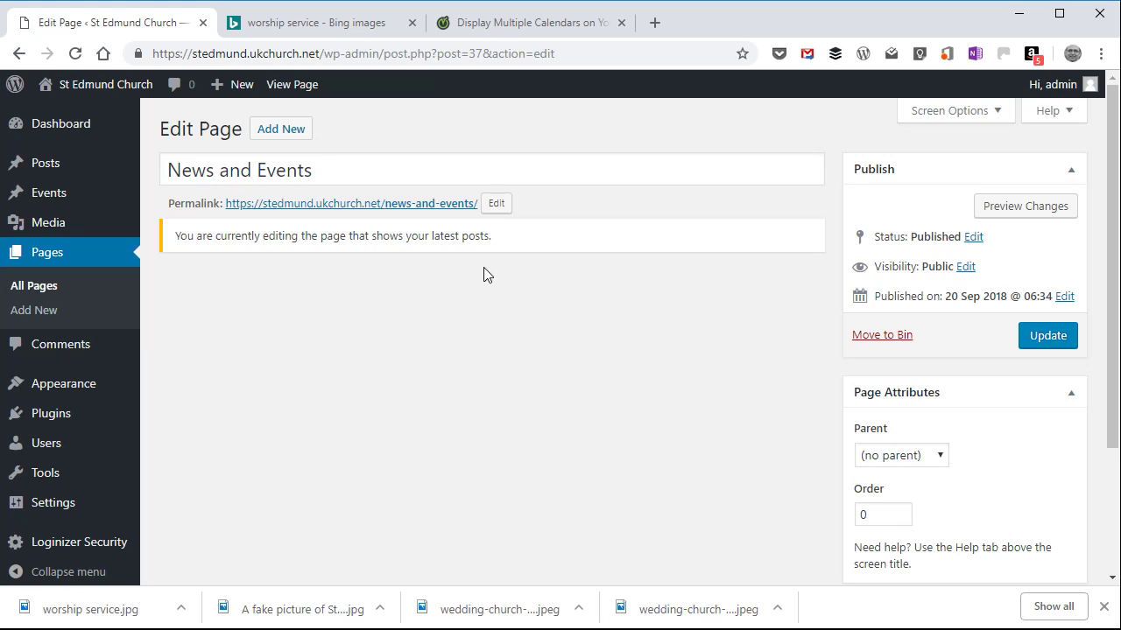
{"action": "left_click", "coordinate": [353, 170]}
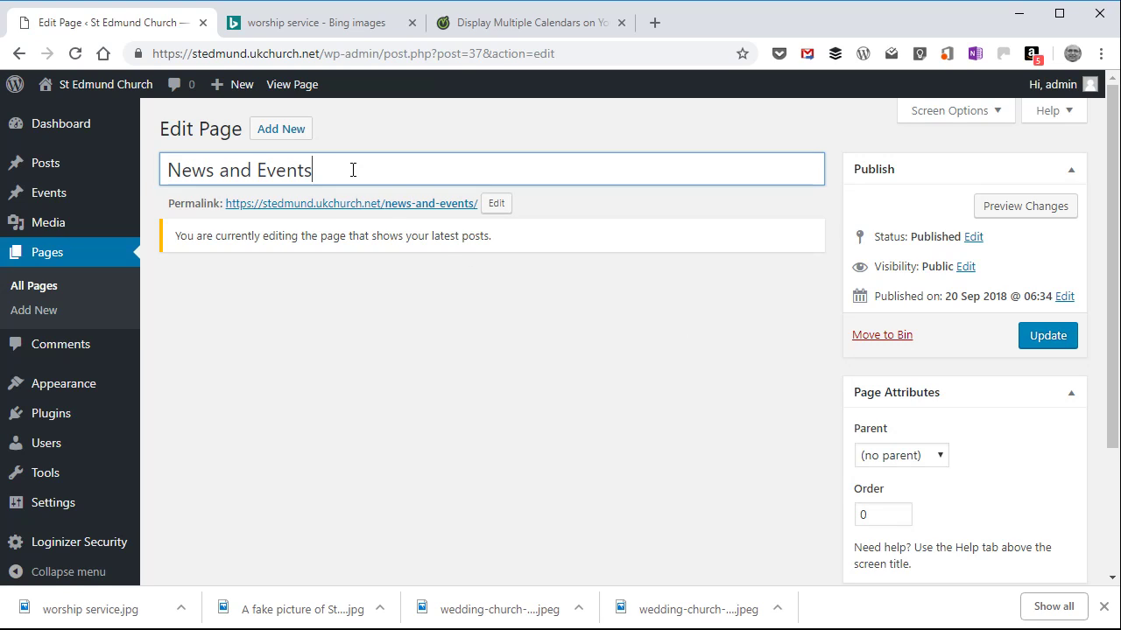
{"action": "double_click", "coordinate": [399, 169]}
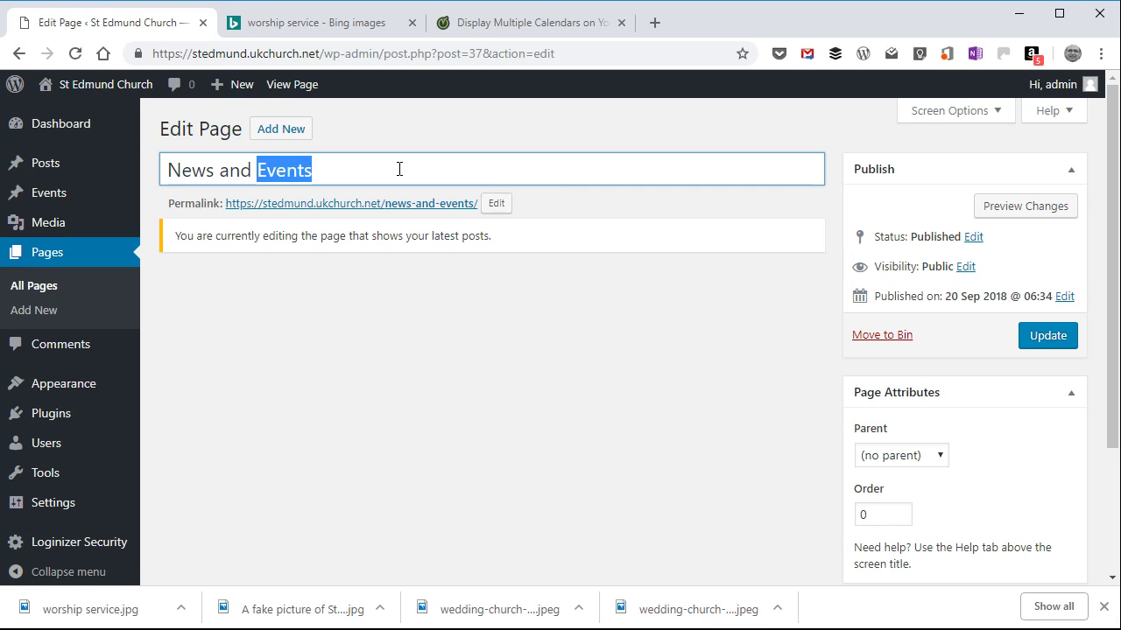
{"action": "type", "text": "Views"}
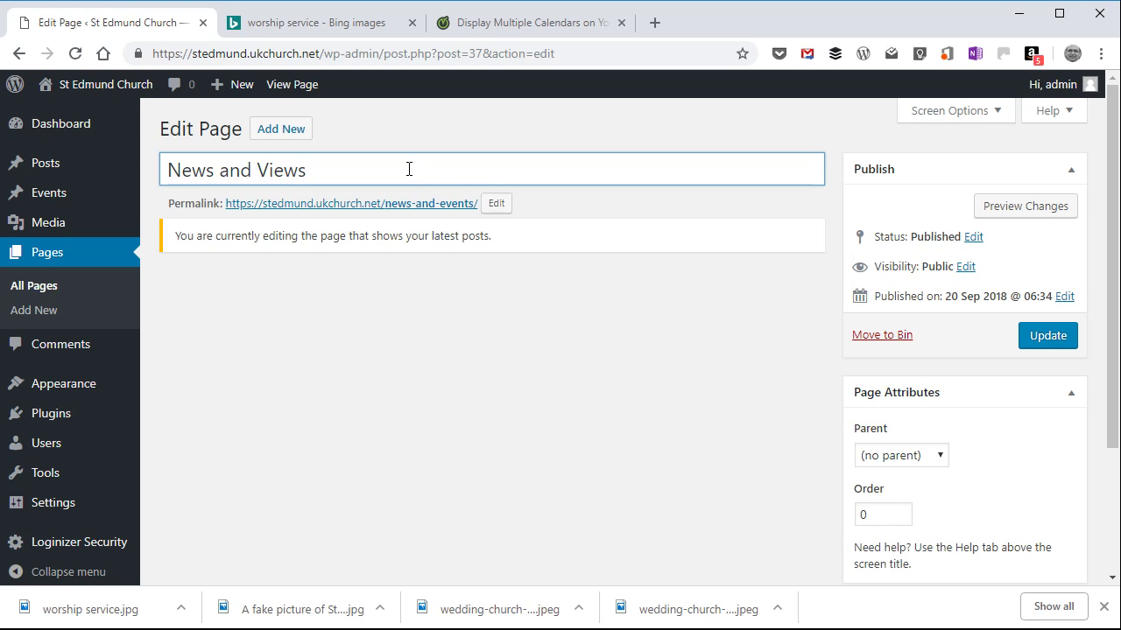
Shorten the page's permalink slug to "news" and update the page
{"action": "left_click", "coordinate": [494, 204]}
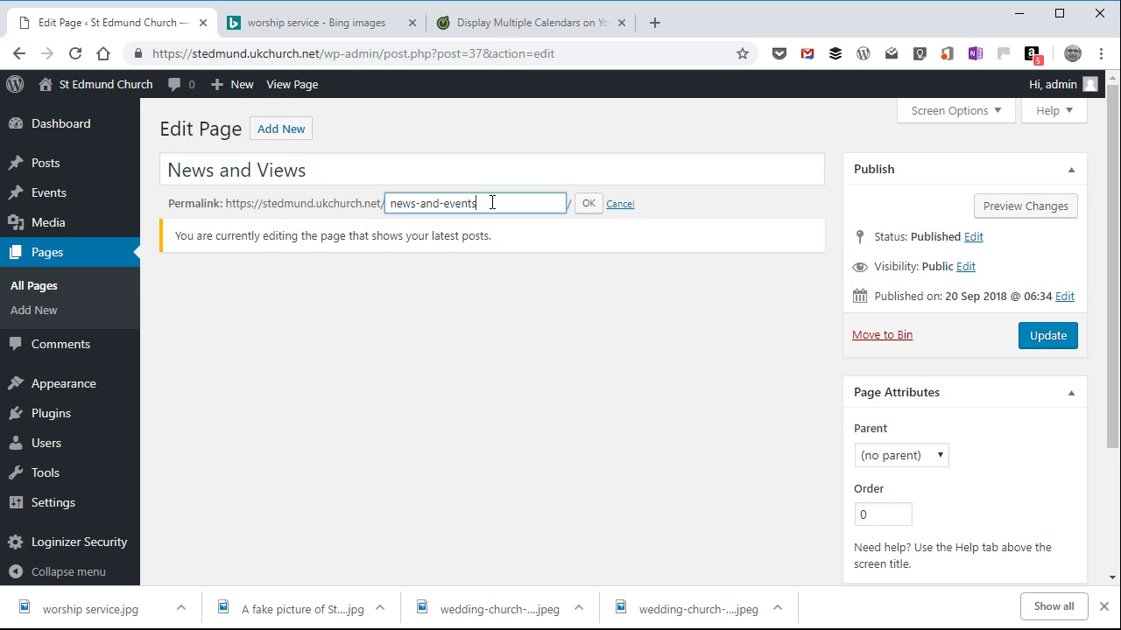
{"action": "key", "text": "shift+Left"}
{"action": "key", "text": "shift+Left"}
{"action": "key", "text": "shift+Left"}
{"action": "key", "text": "shift+Left"}
{"action": "key", "text": "shift+Left"}
{"action": "key", "text": "shift+Left"}
{"action": "key", "text": "shift+Left"}
{"action": "key", "text": "shift+Left"}
{"action": "key", "text": "shift+Left"}
{"action": "key", "text": "shift+Left"}
{"action": "key", "text": "shift+Left"}
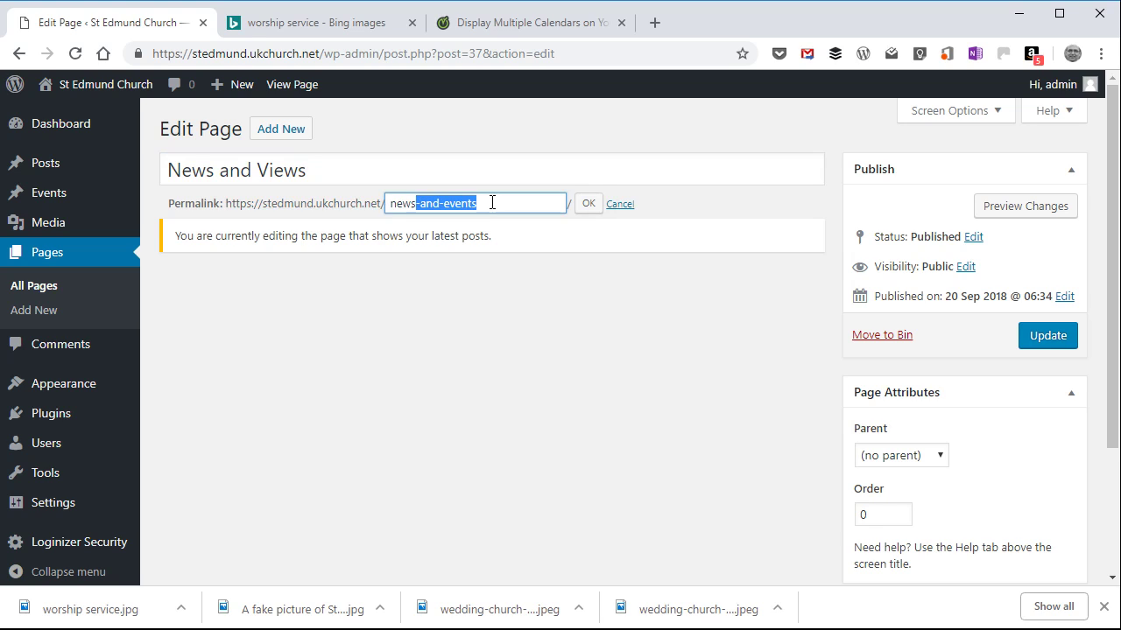
{"action": "key", "text": "BackSpace"}
{"action": "left_click", "coordinate": [589, 208]}
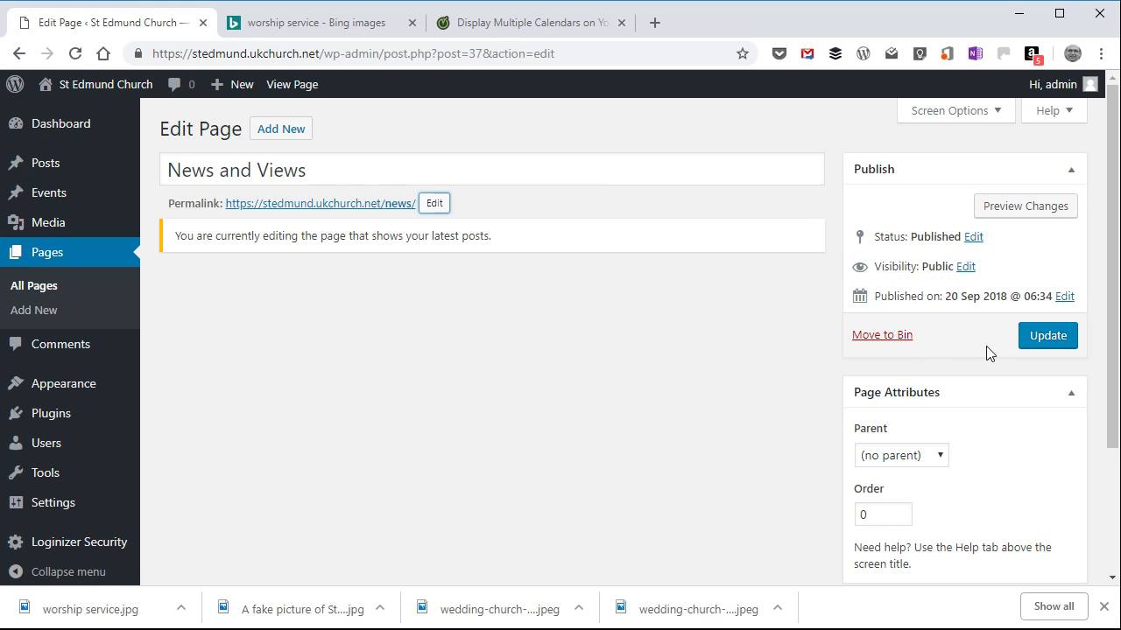
{"action": "left_click", "coordinate": [1054, 340]}
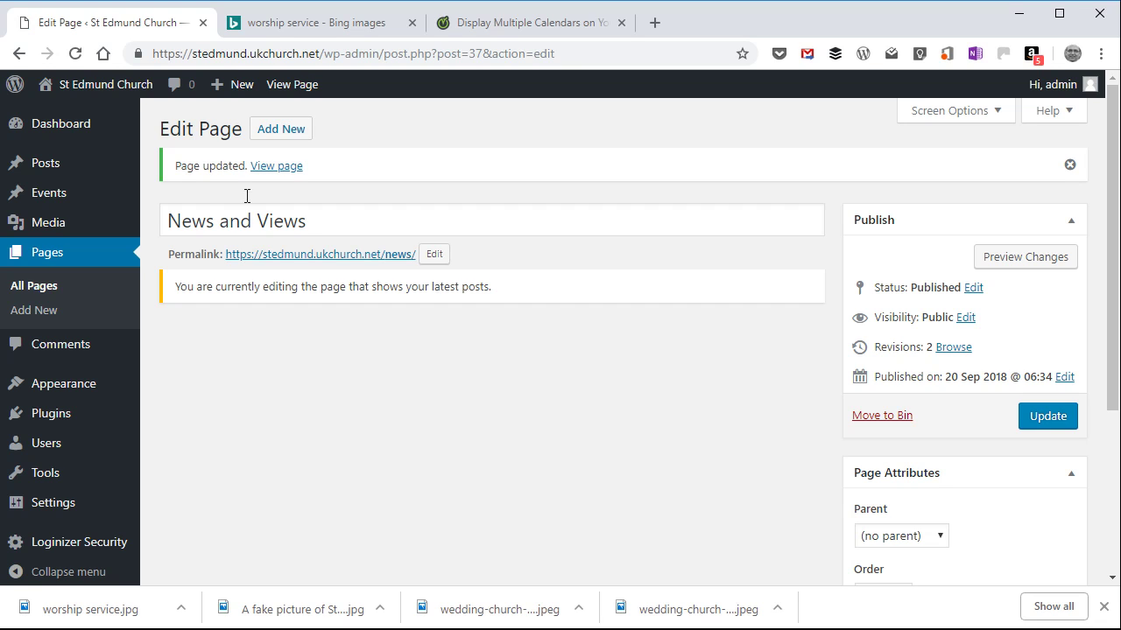
Visit the live site again and check the homepage and the renamed News and Views page
{"action": "left_click", "coordinate": [69, 114]}
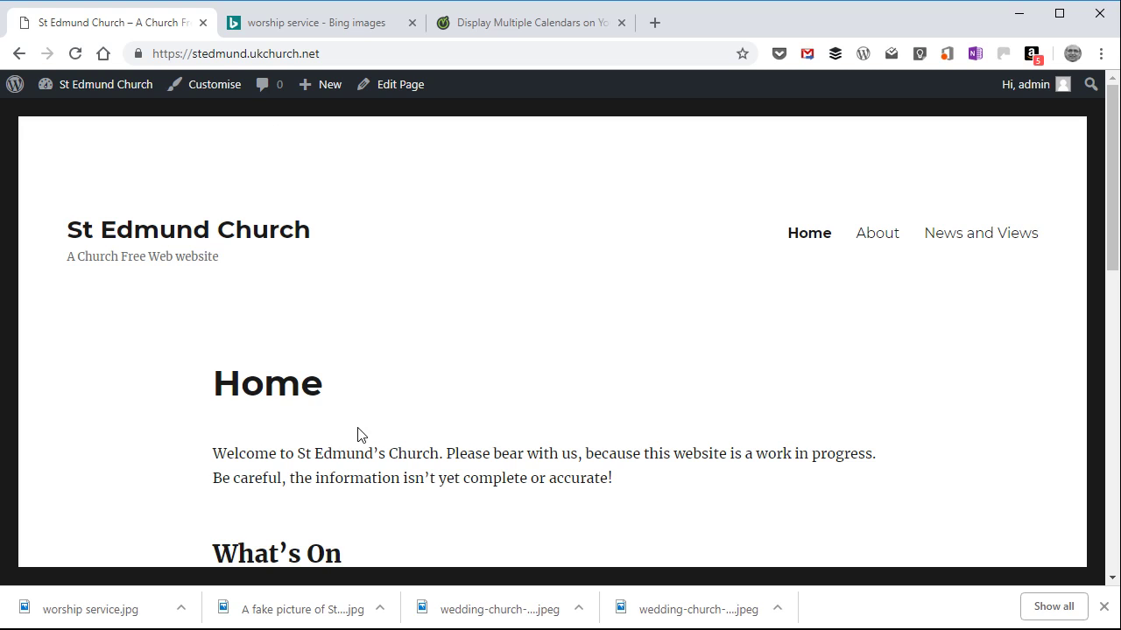
{"action": "scroll", "coordinate": [401, 435], "scroll_direction": "down", "scroll_amount": 5}
{"action": "scroll", "coordinate": [400, 434], "scroll_direction": "up", "scroll_amount": 5}
{"action": "left_click", "coordinate": [970, 237]}
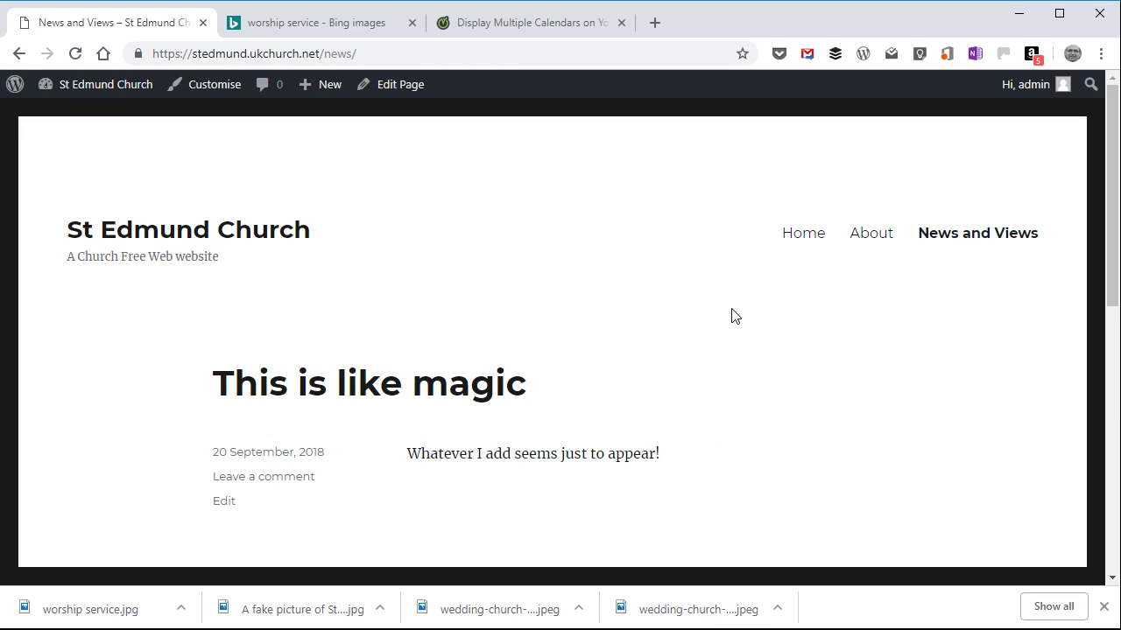
{"action": "scroll", "coordinate": [718, 328], "scroll_direction": "up", "scroll_amount": 7}
{"action": "mouse_move", "coordinate": [125, 92]}
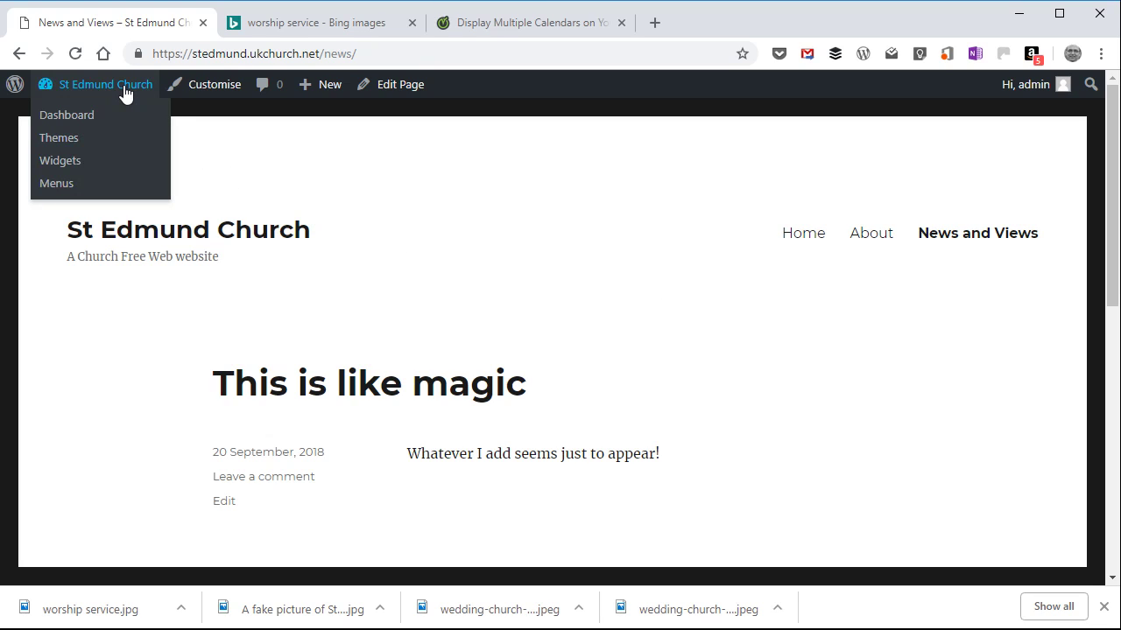